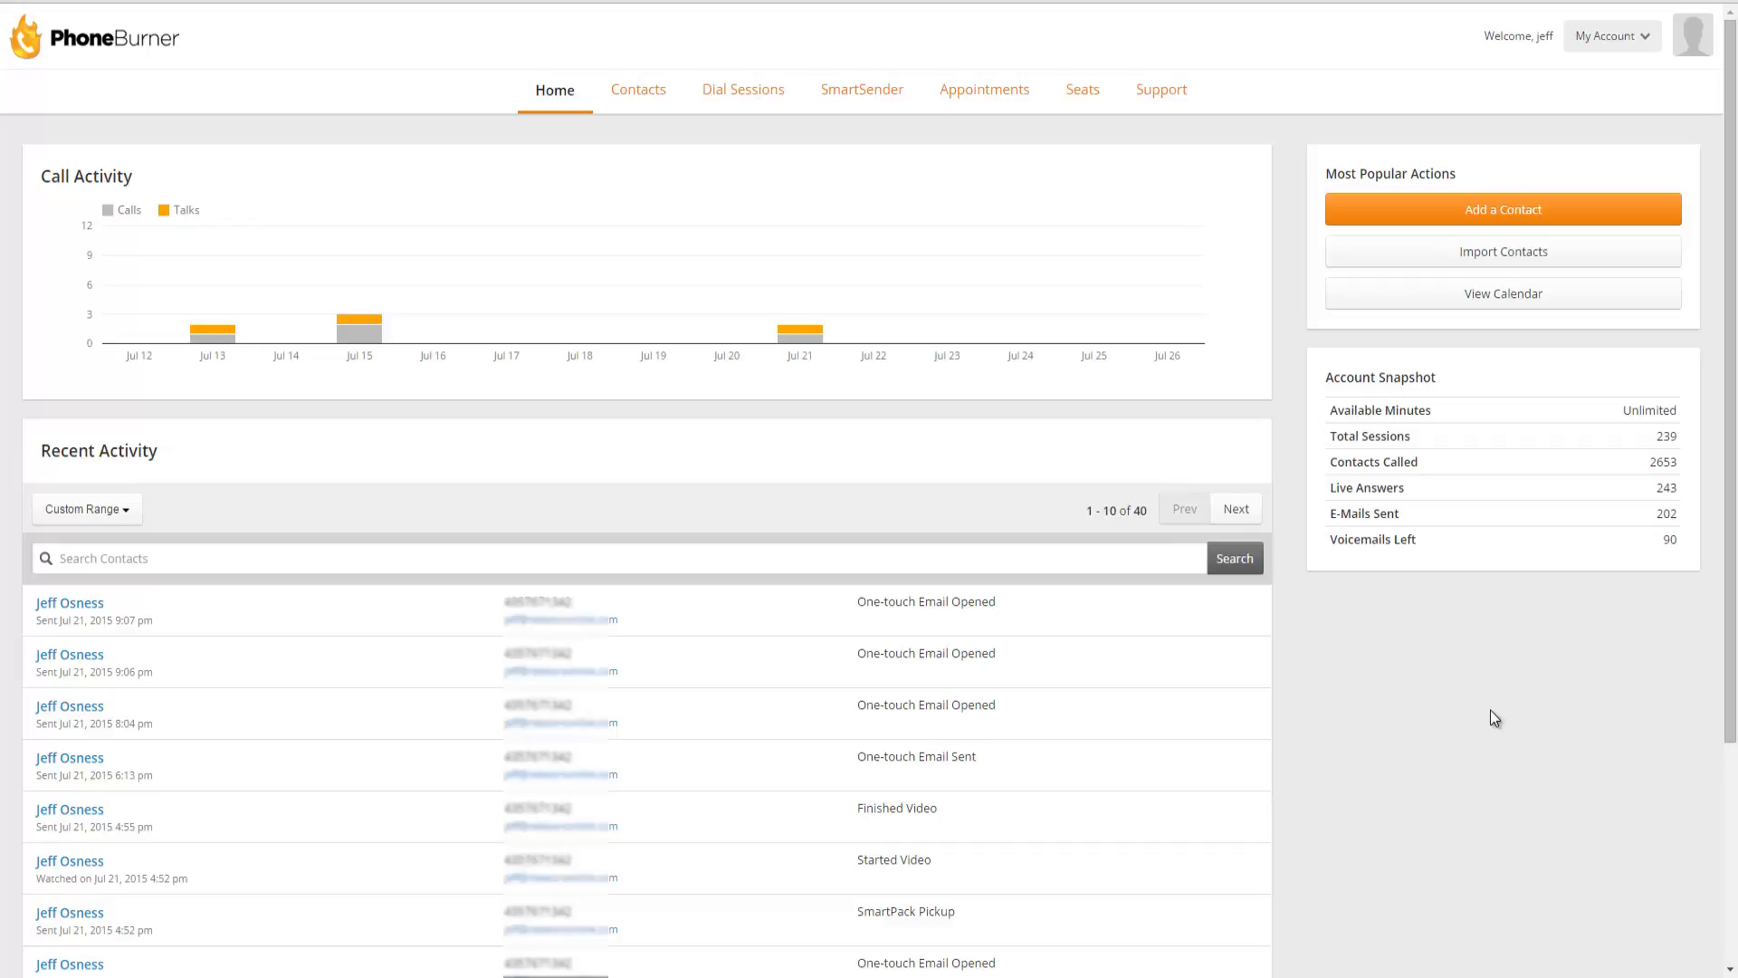
# Open Manage Tags from the Contacts tab's gear menu
pyautogui.click(643, 90)
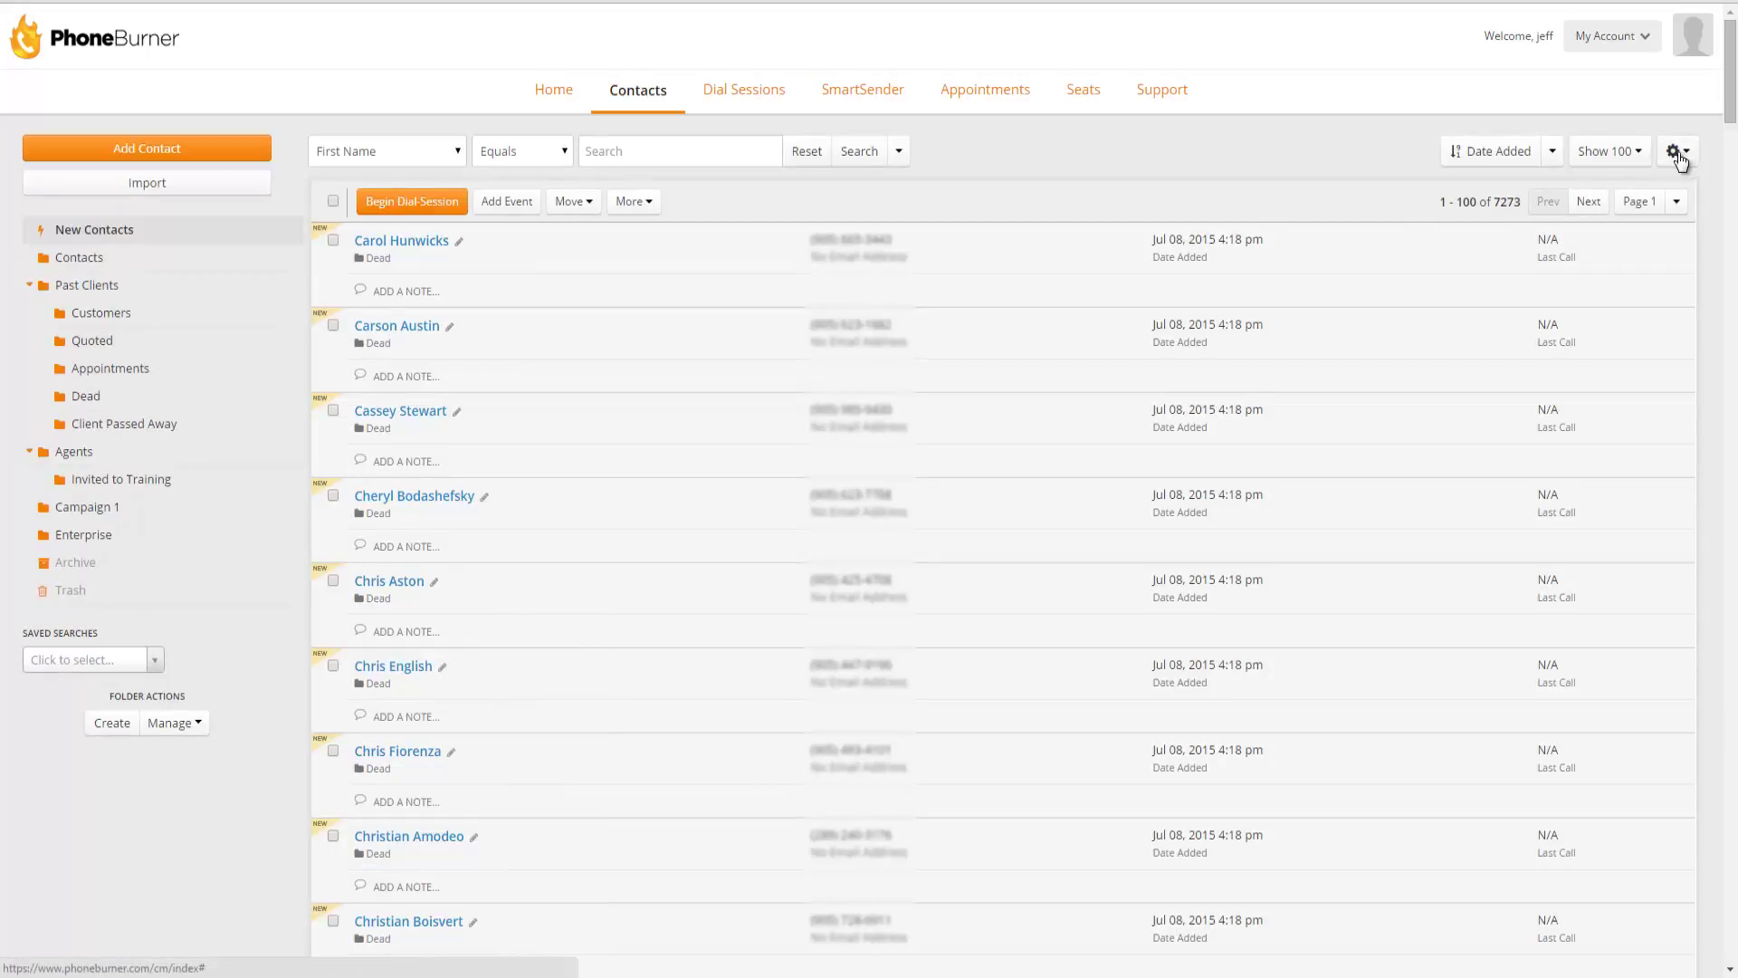
pyautogui.click(1680, 158)
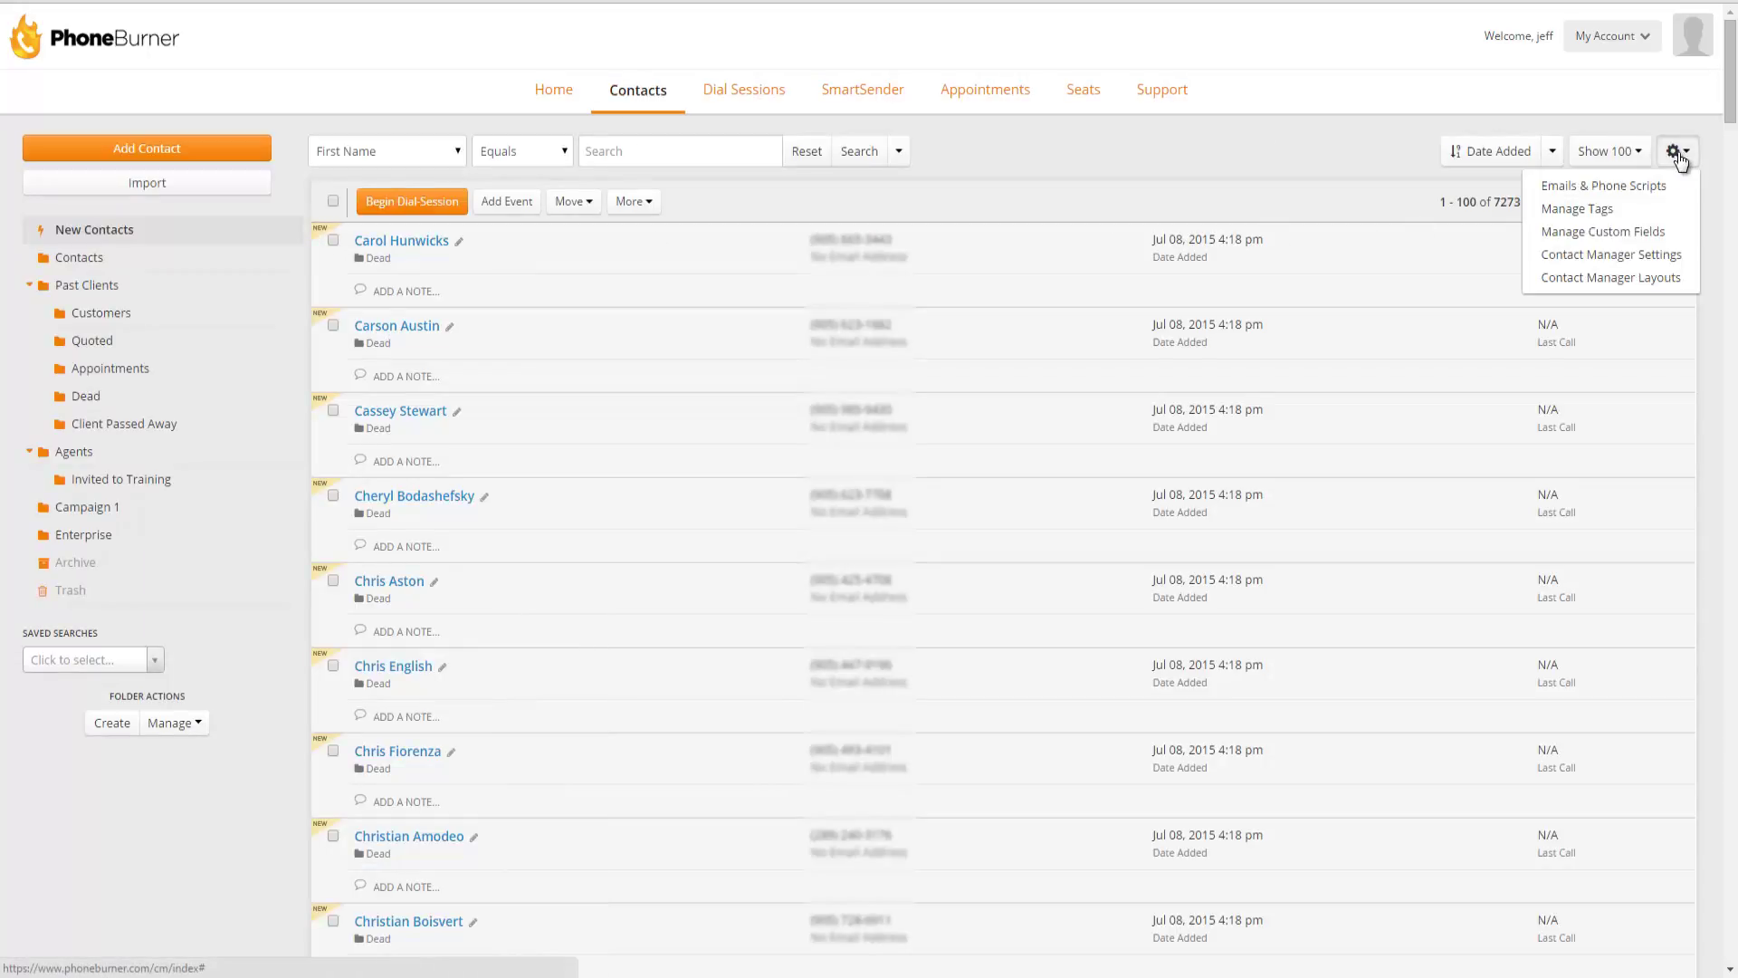
pyautogui.click(1588, 210)
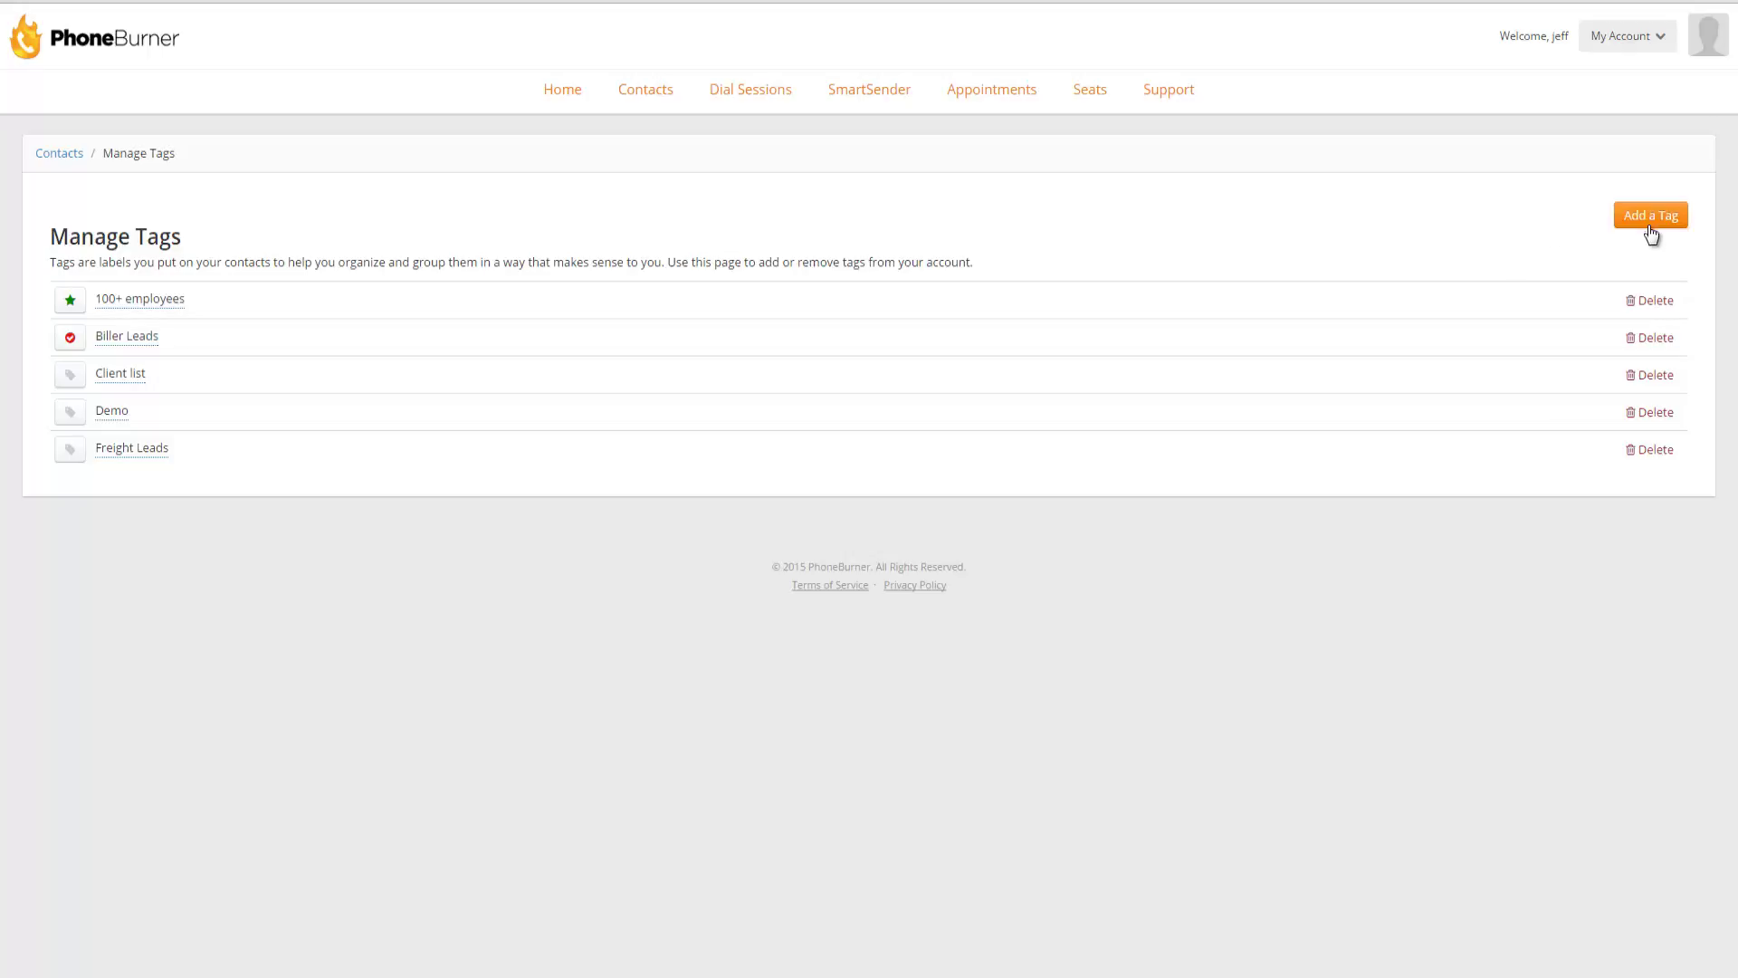
# Add a new tag named 'Enterprise' to the account's tags
pyautogui.click(1653, 226)
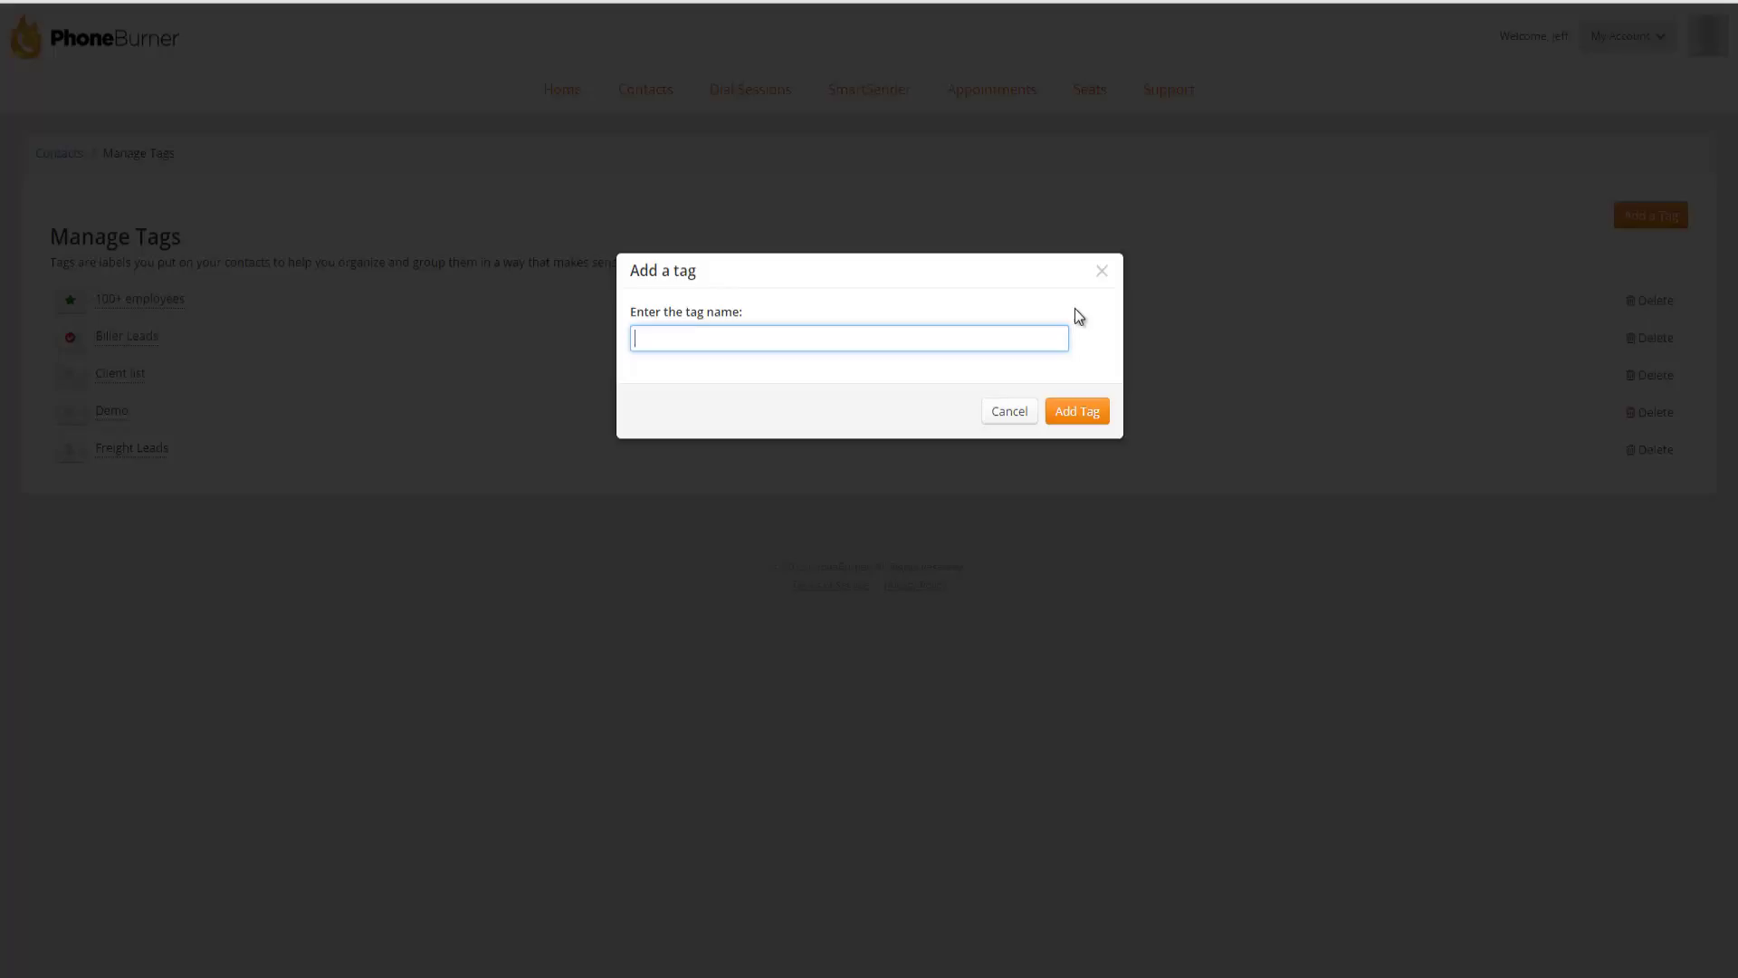
pyautogui.write('Ente')
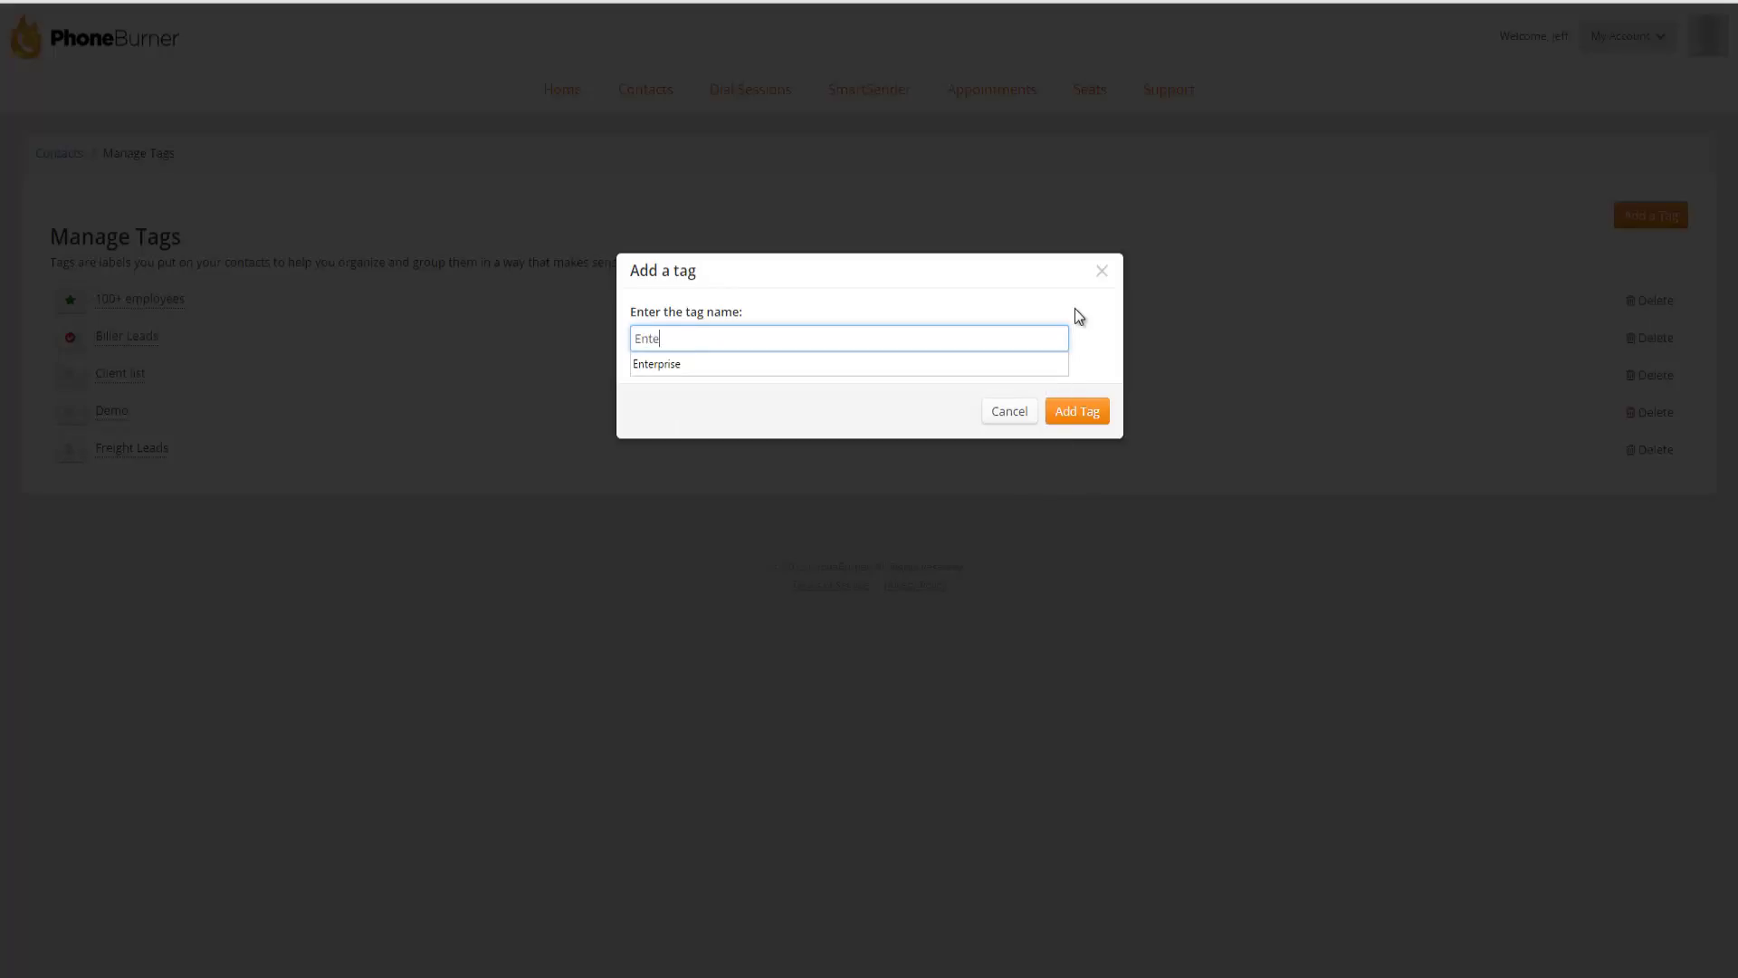
pyautogui.write('r')
pyautogui.click(1032, 362)
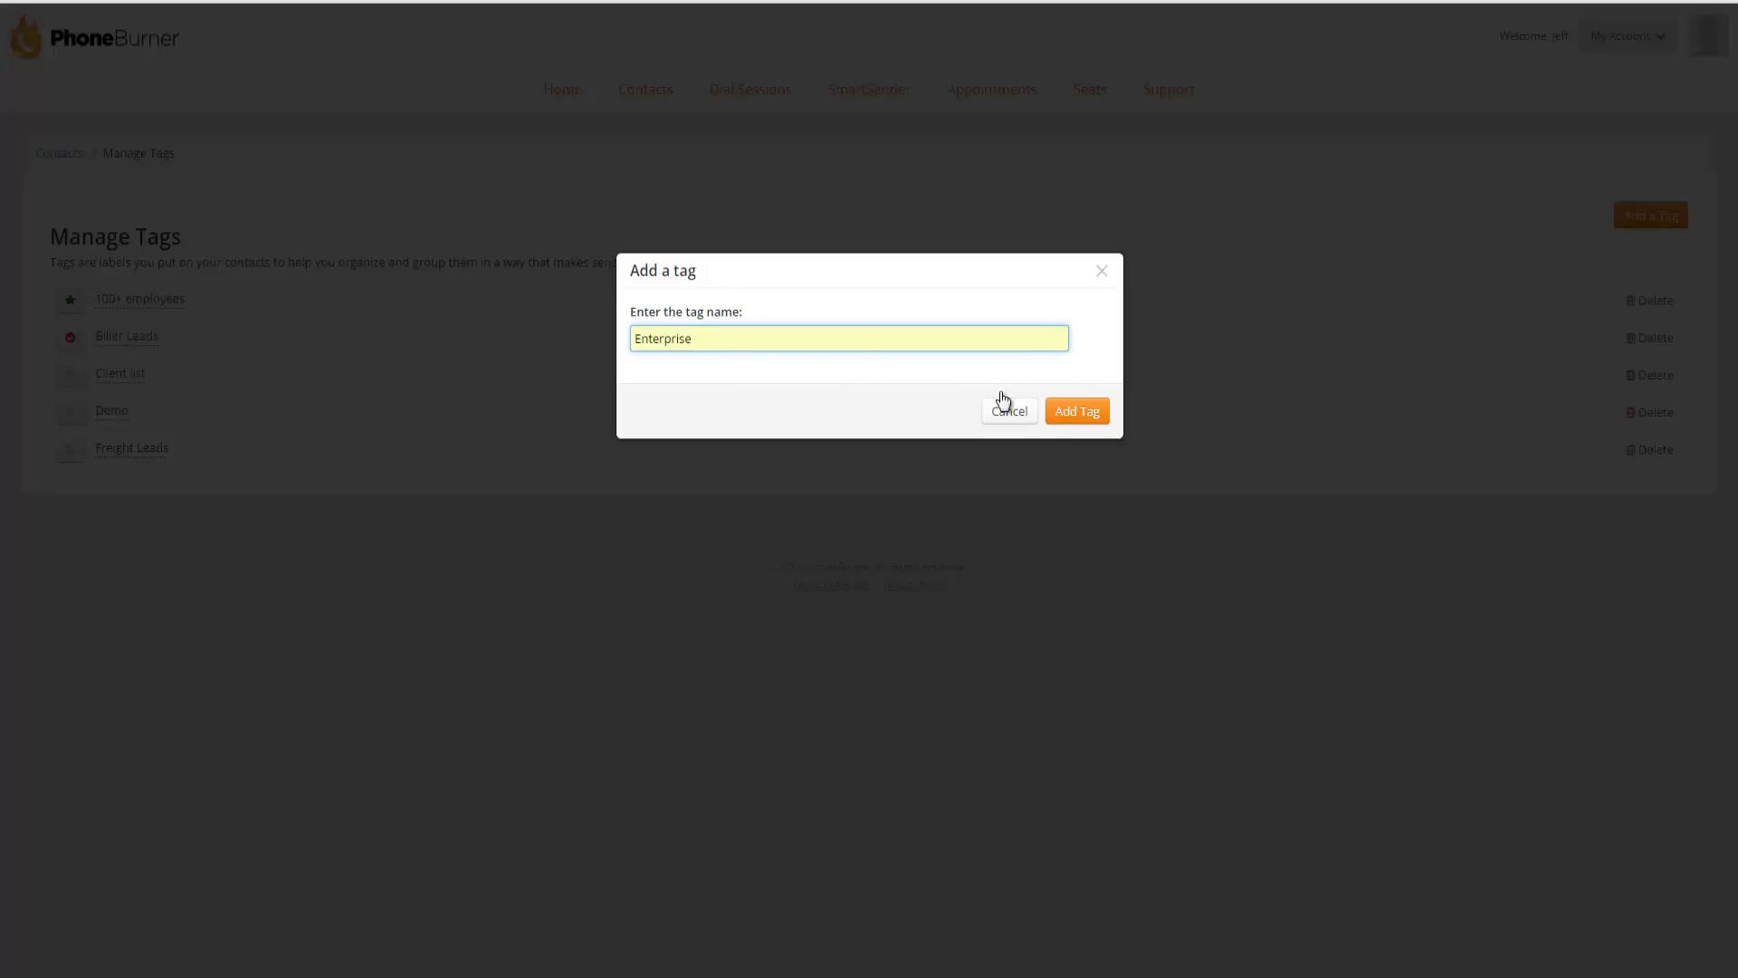
pyautogui.click(1057, 414)
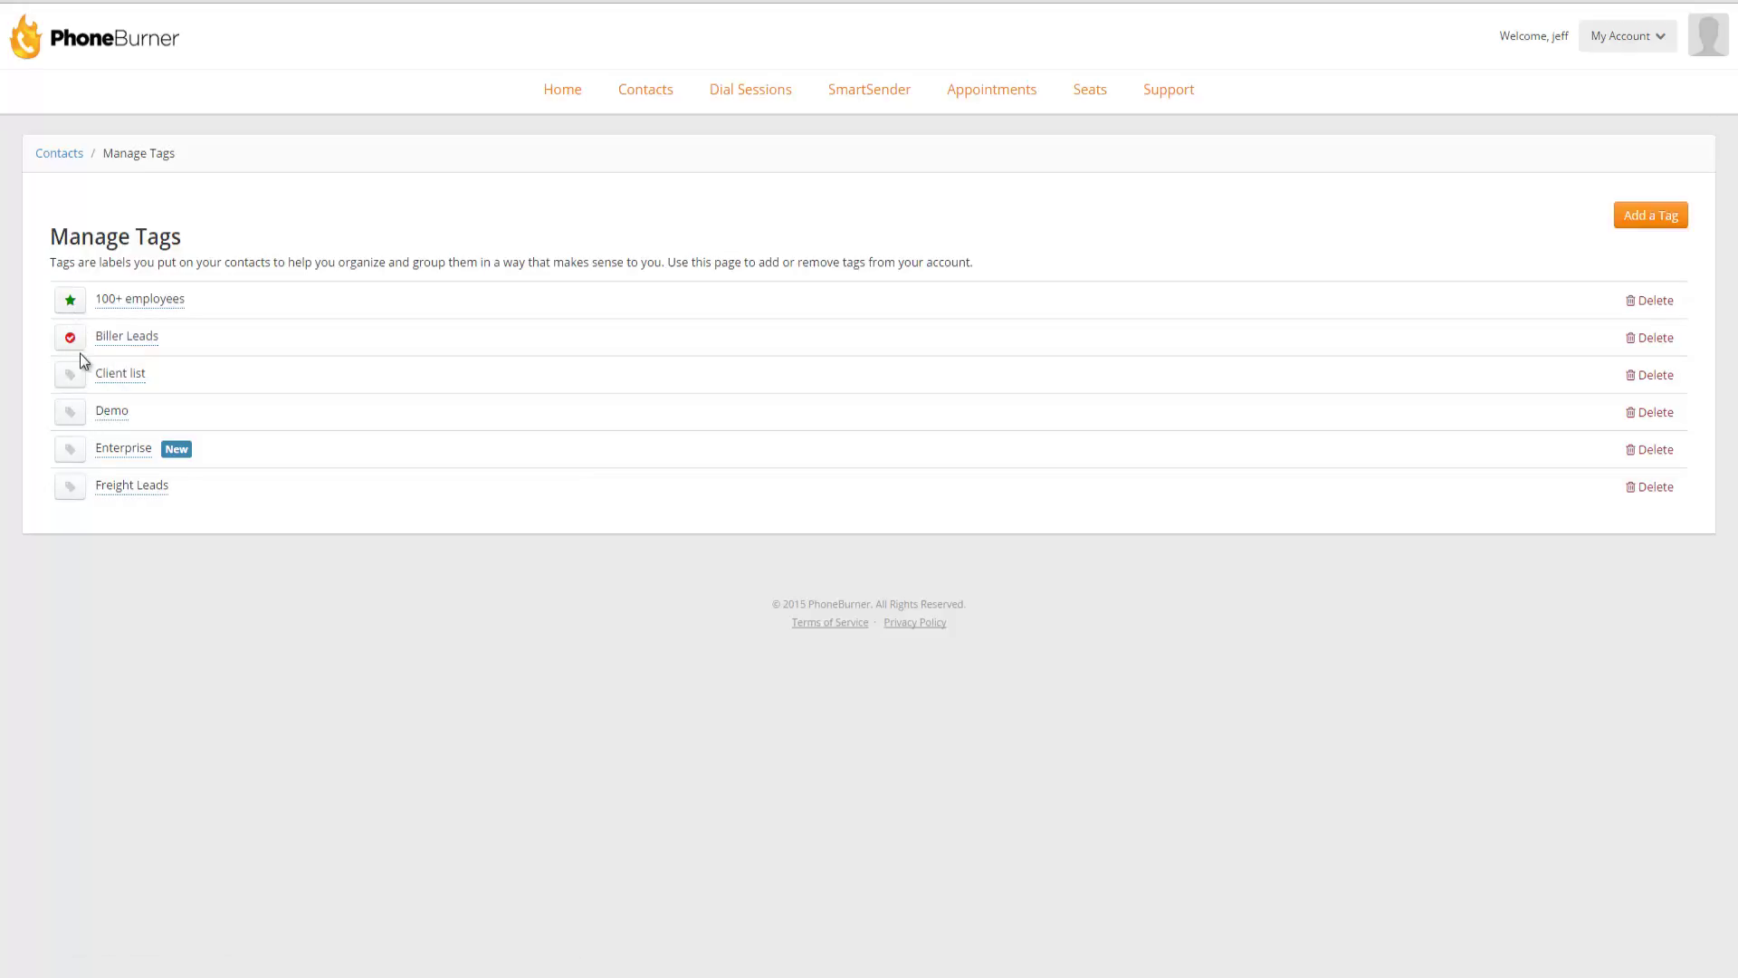
# Style the Enterprise tag with a yellow bell icon
pyautogui.click(71, 452)
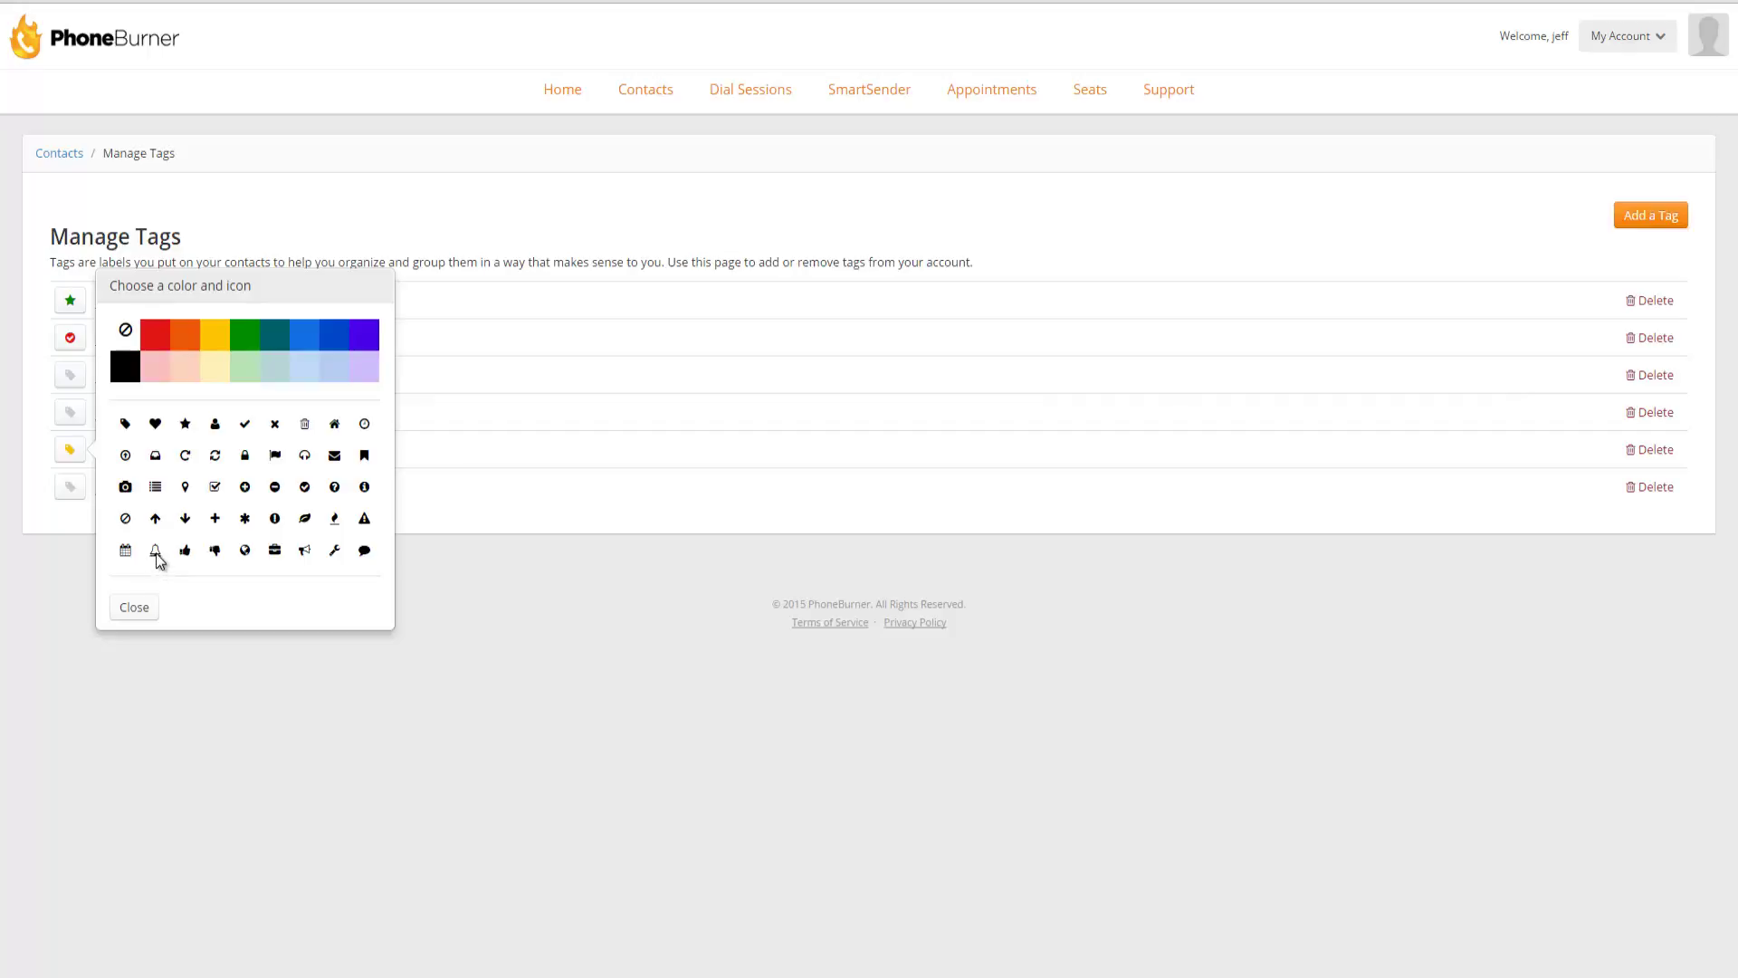
pyautogui.click(156, 550)
pyautogui.click(133, 607)
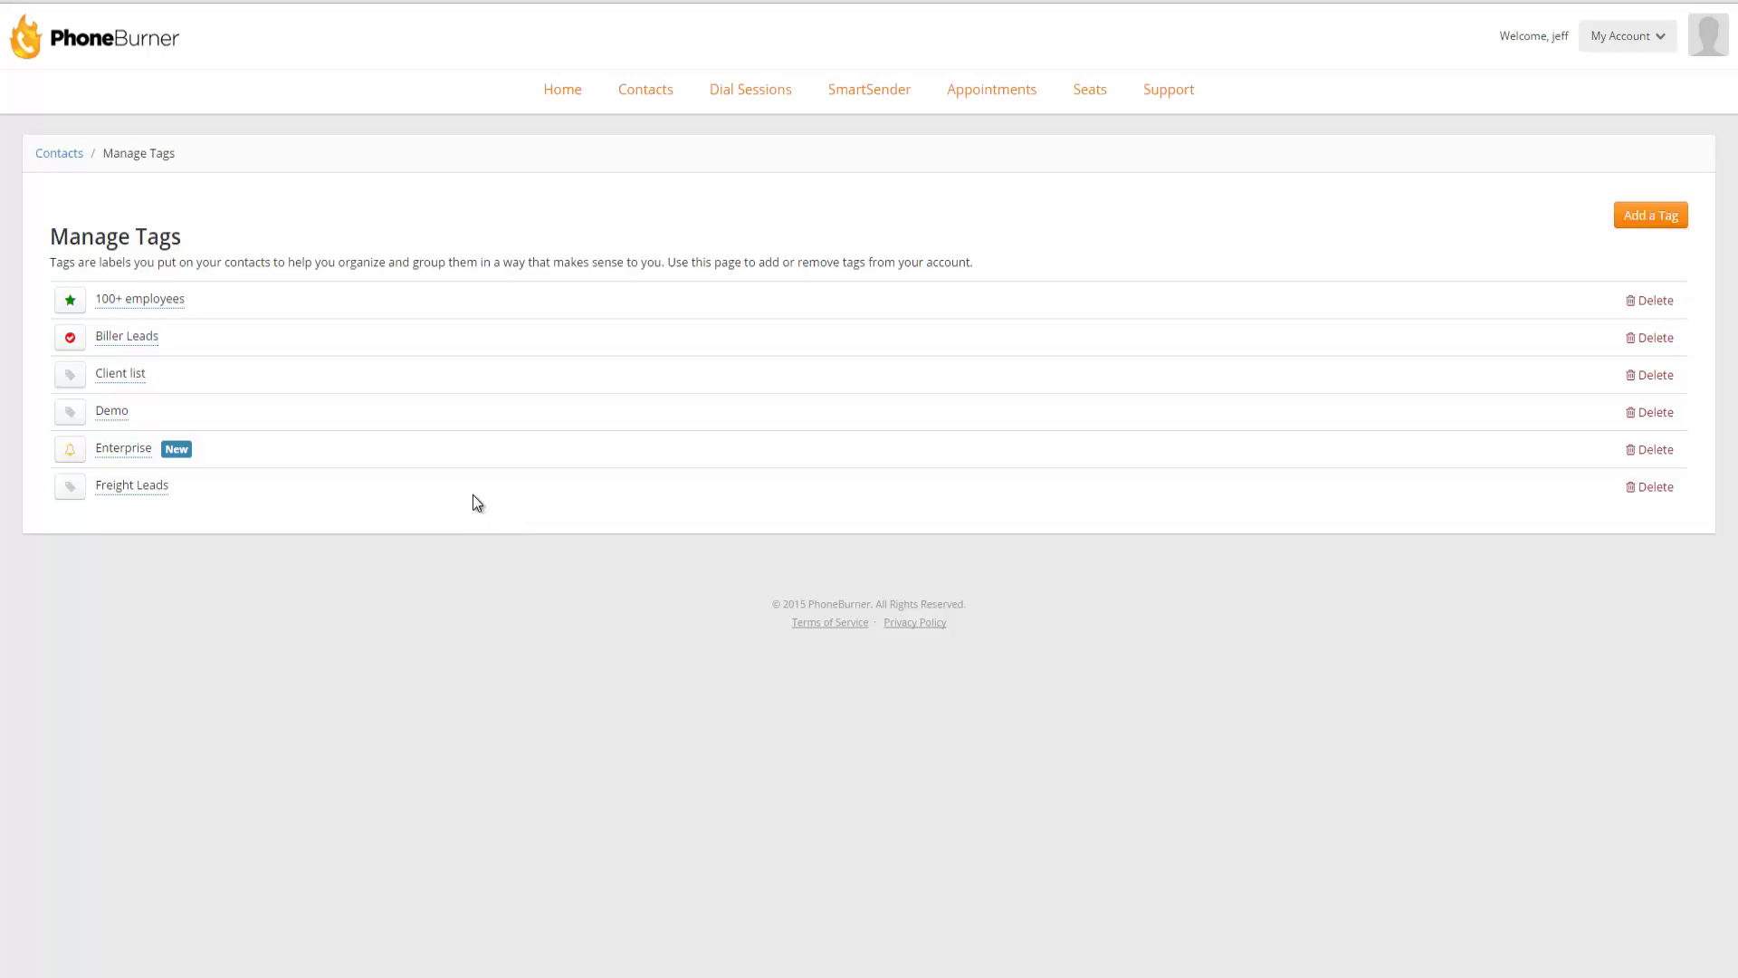
# On Edward test's record, swap the Biller Leads tag for Enterprise
pyautogui.click(58, 153)
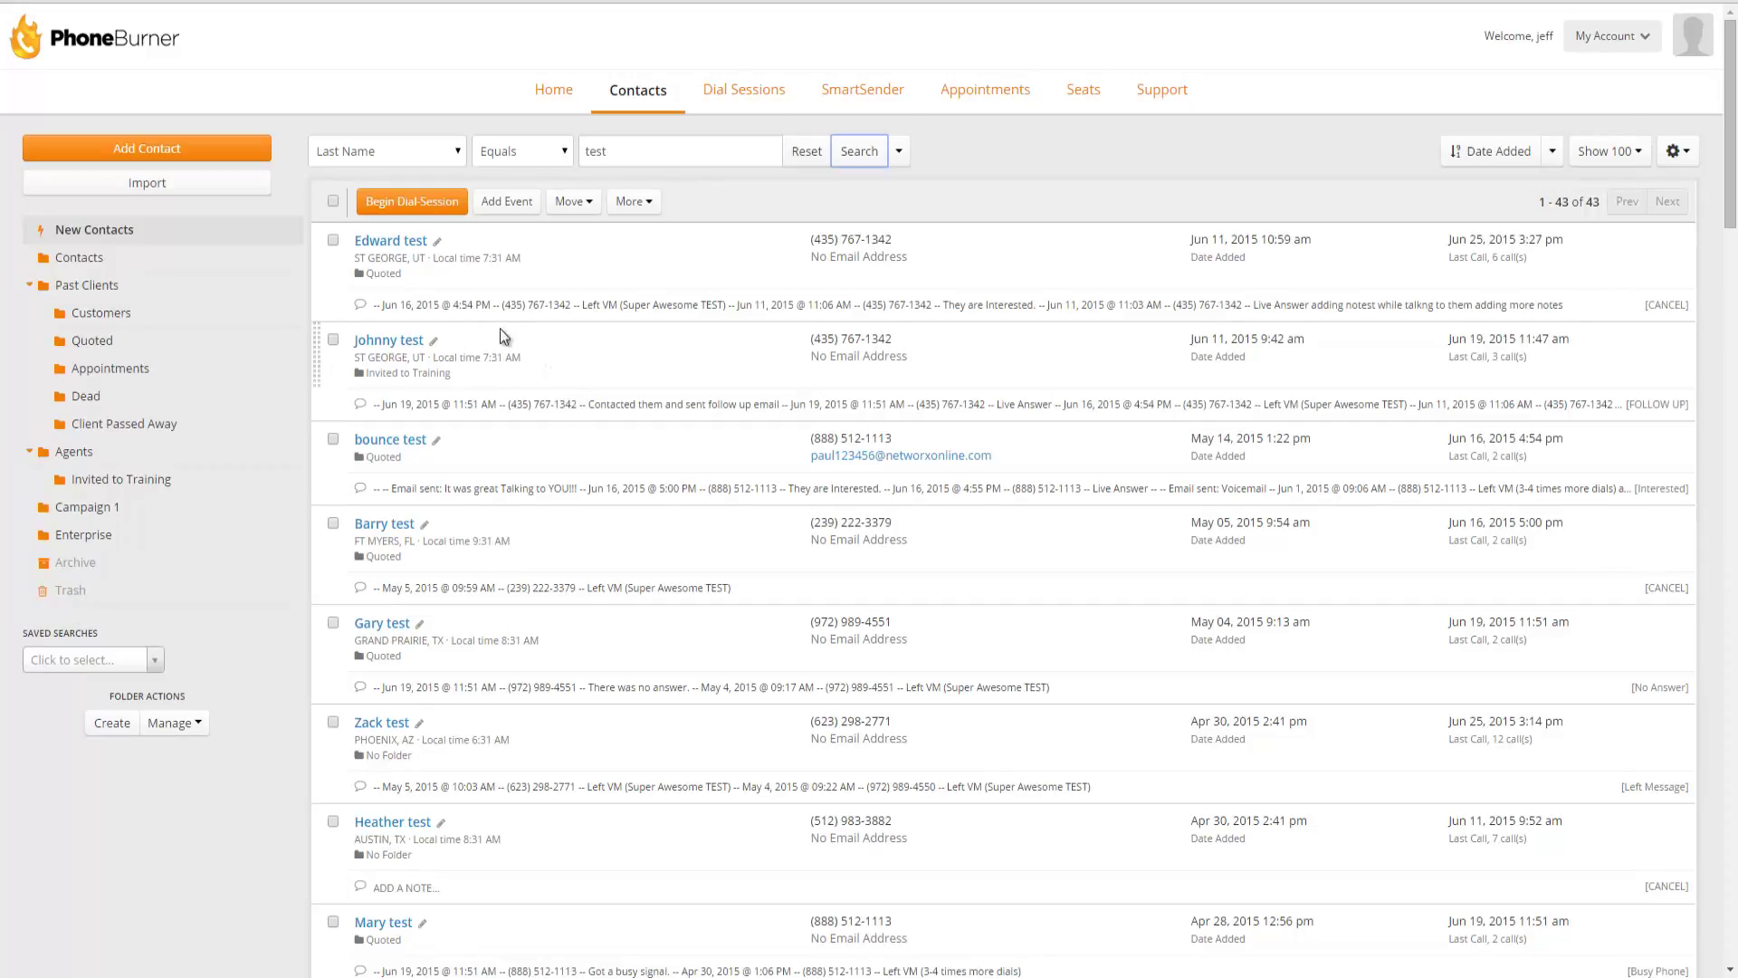
pyautogui.click(389, 241)
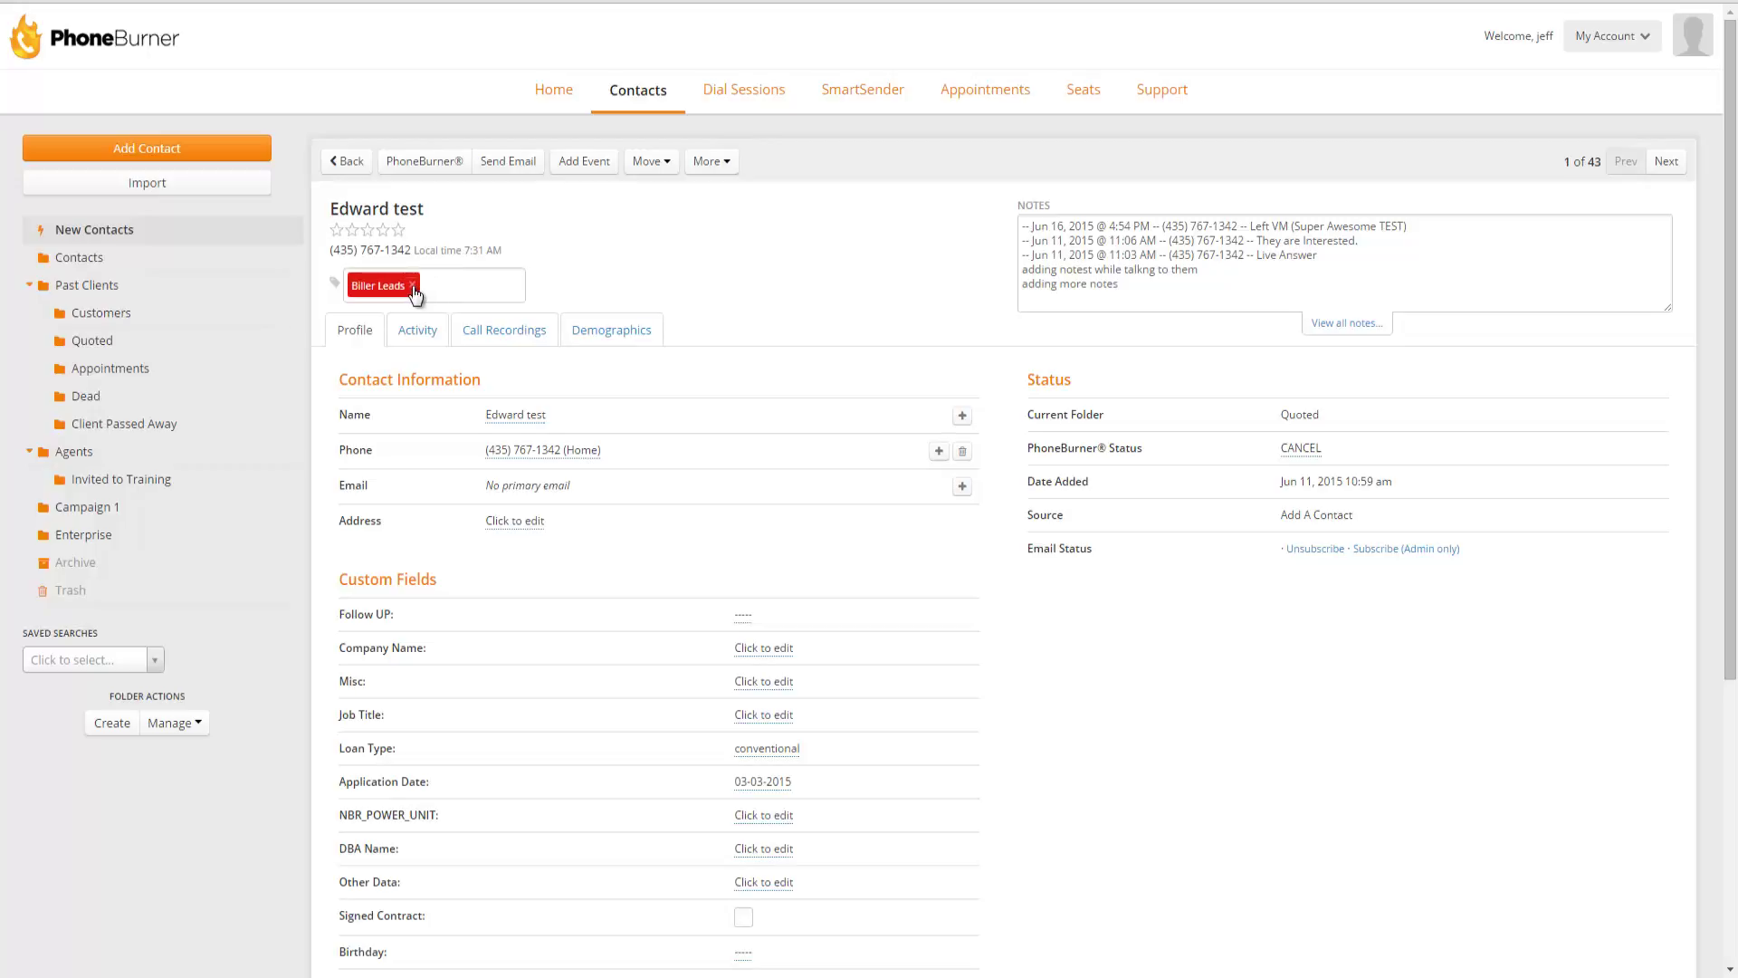
pyautogui.click(413, 285)
pyautogui.click(427, 285)
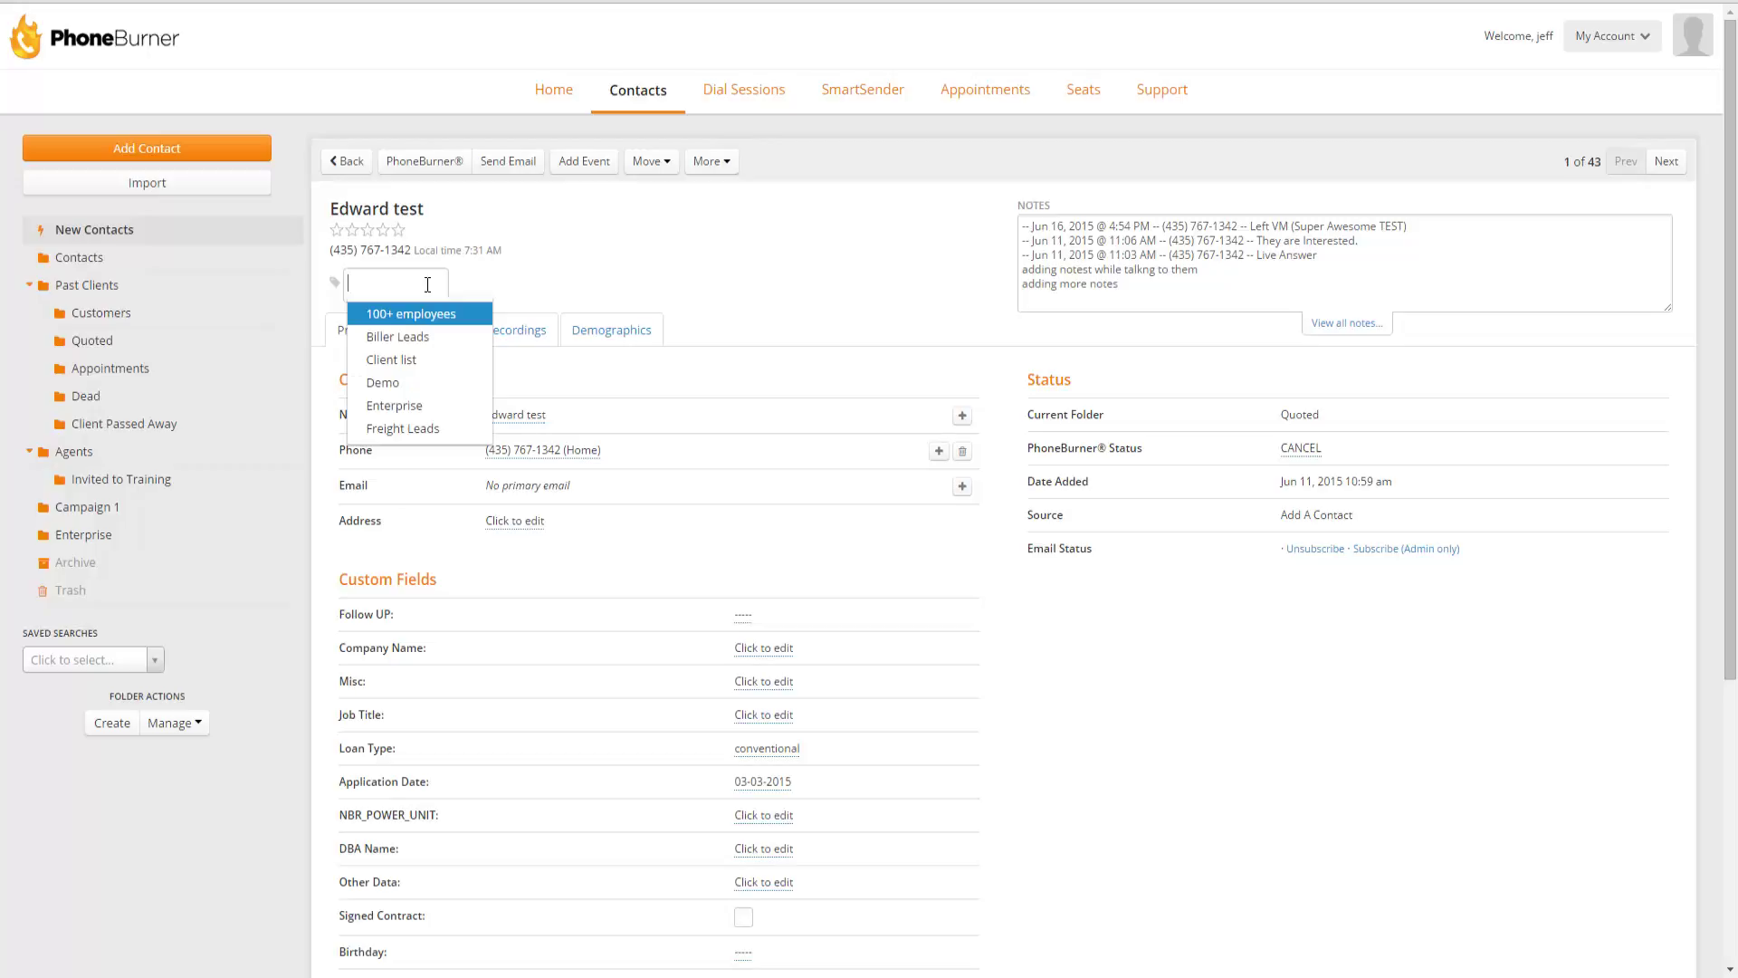
pyautogui.click(404, 412)
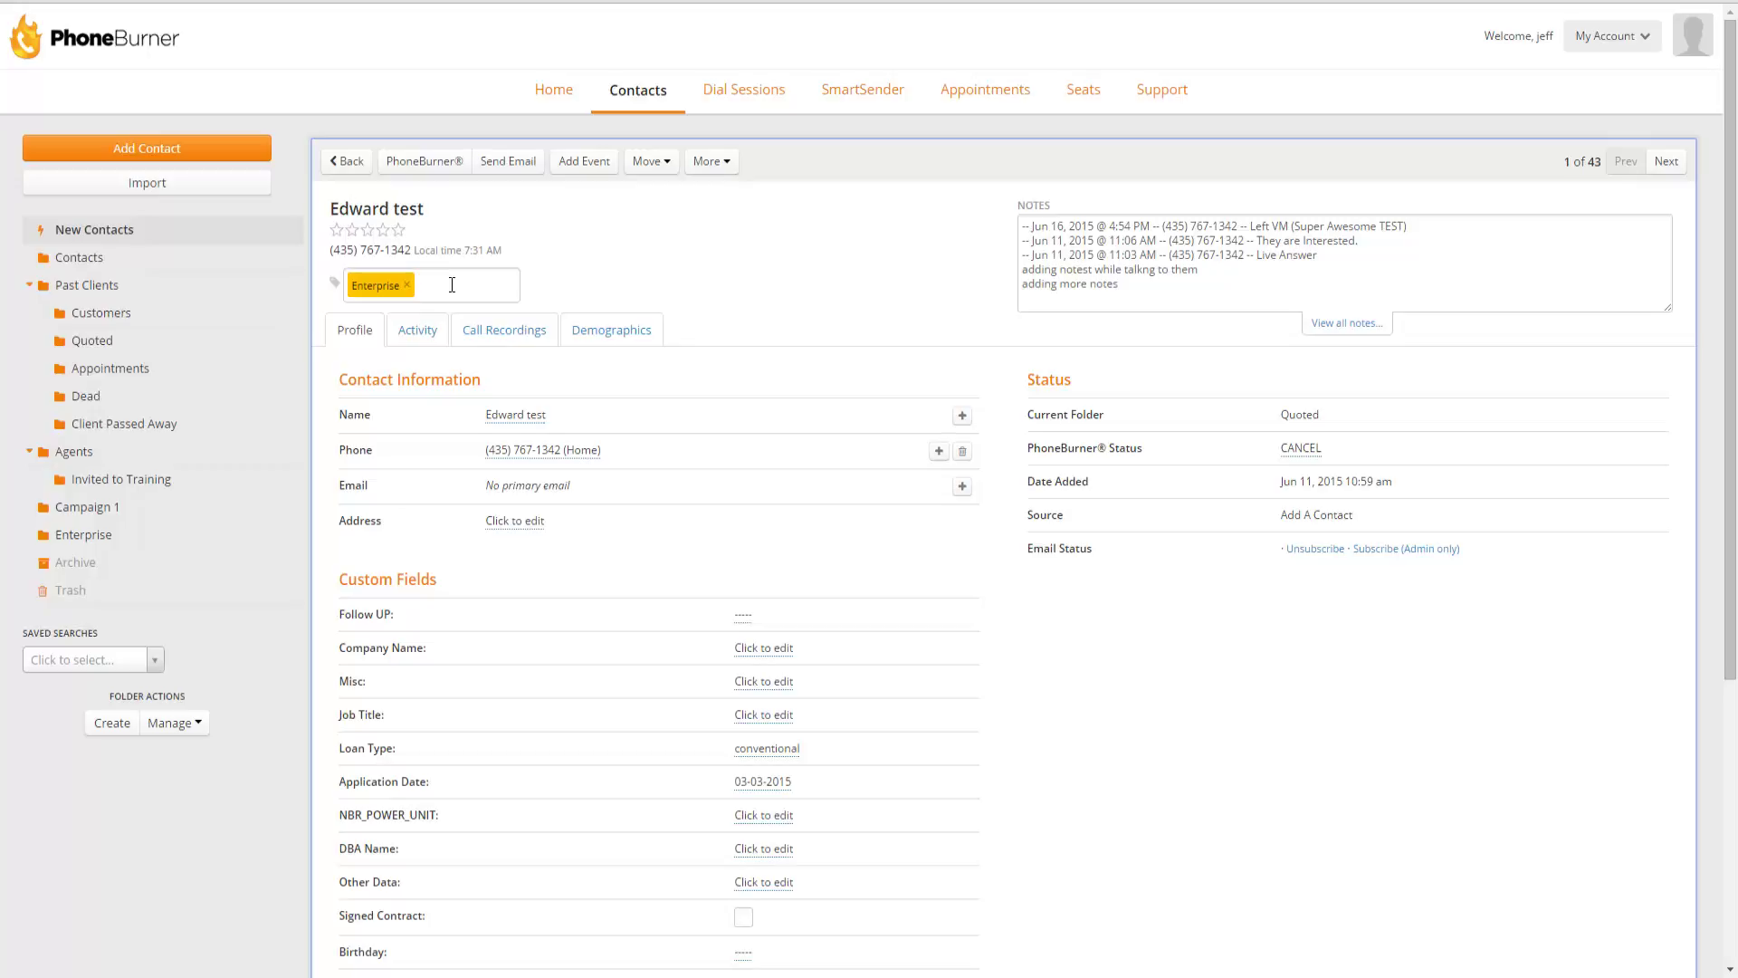
# Create and add a new 'Referral' tag to Edward test
pyautogui.click(451, 285)
pyautogui.write('Referral')
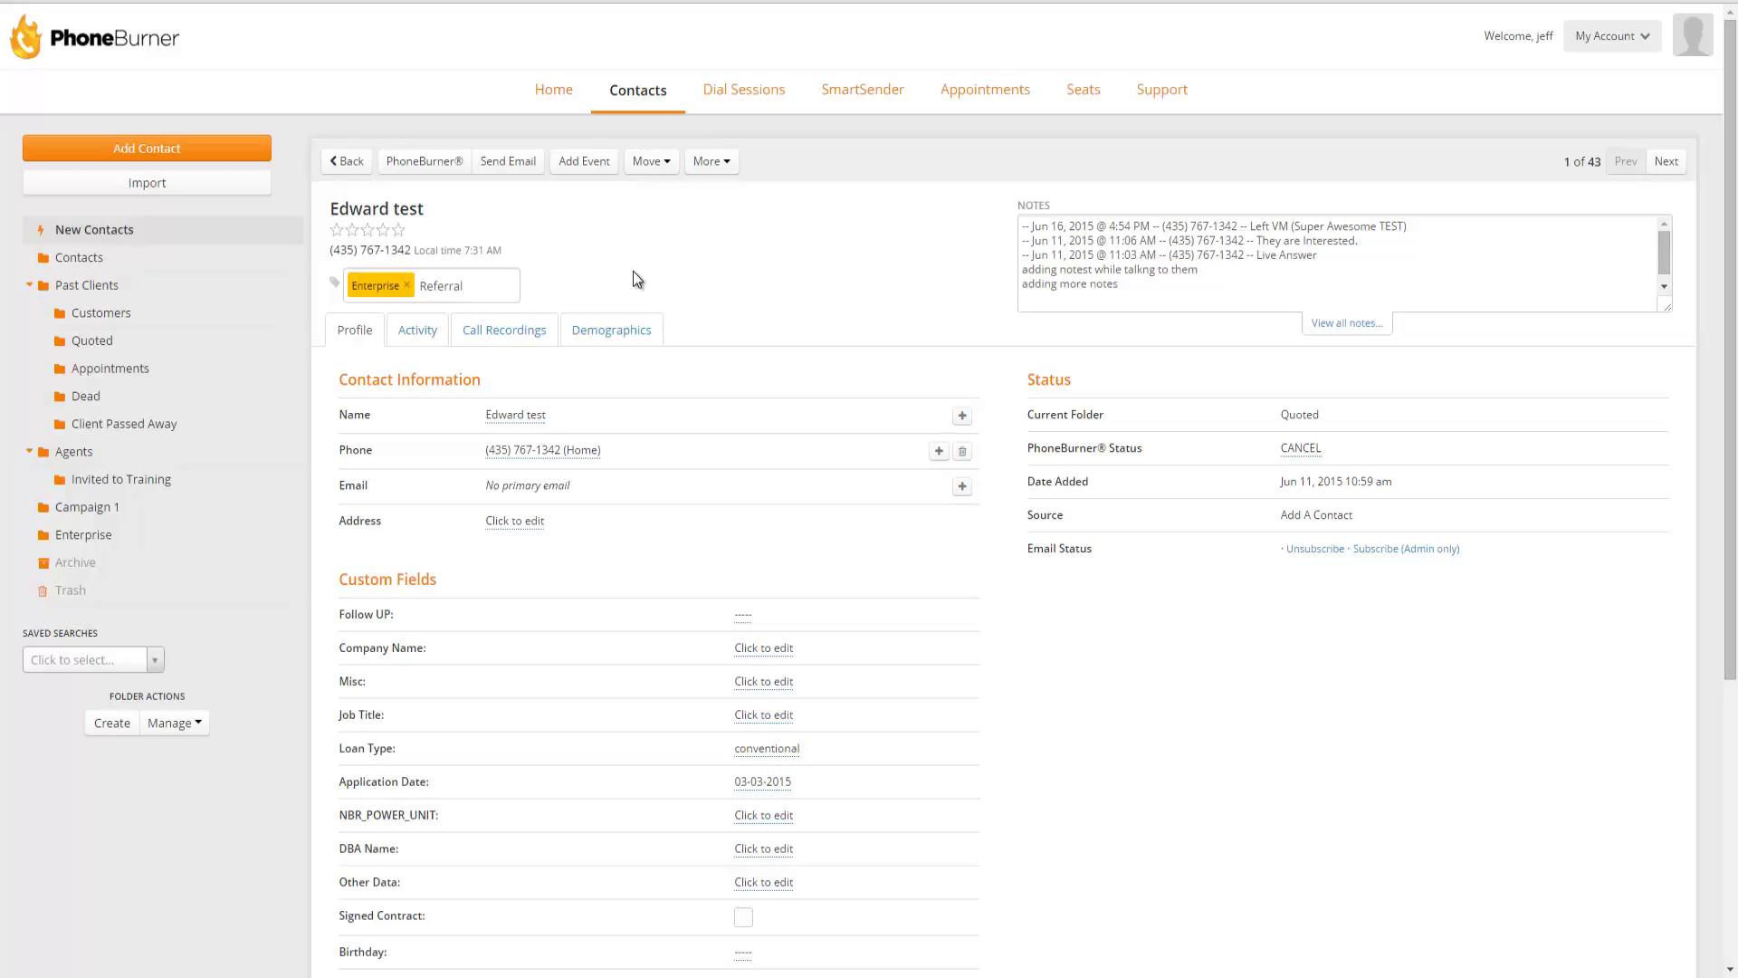
pyautogui.press('Return')
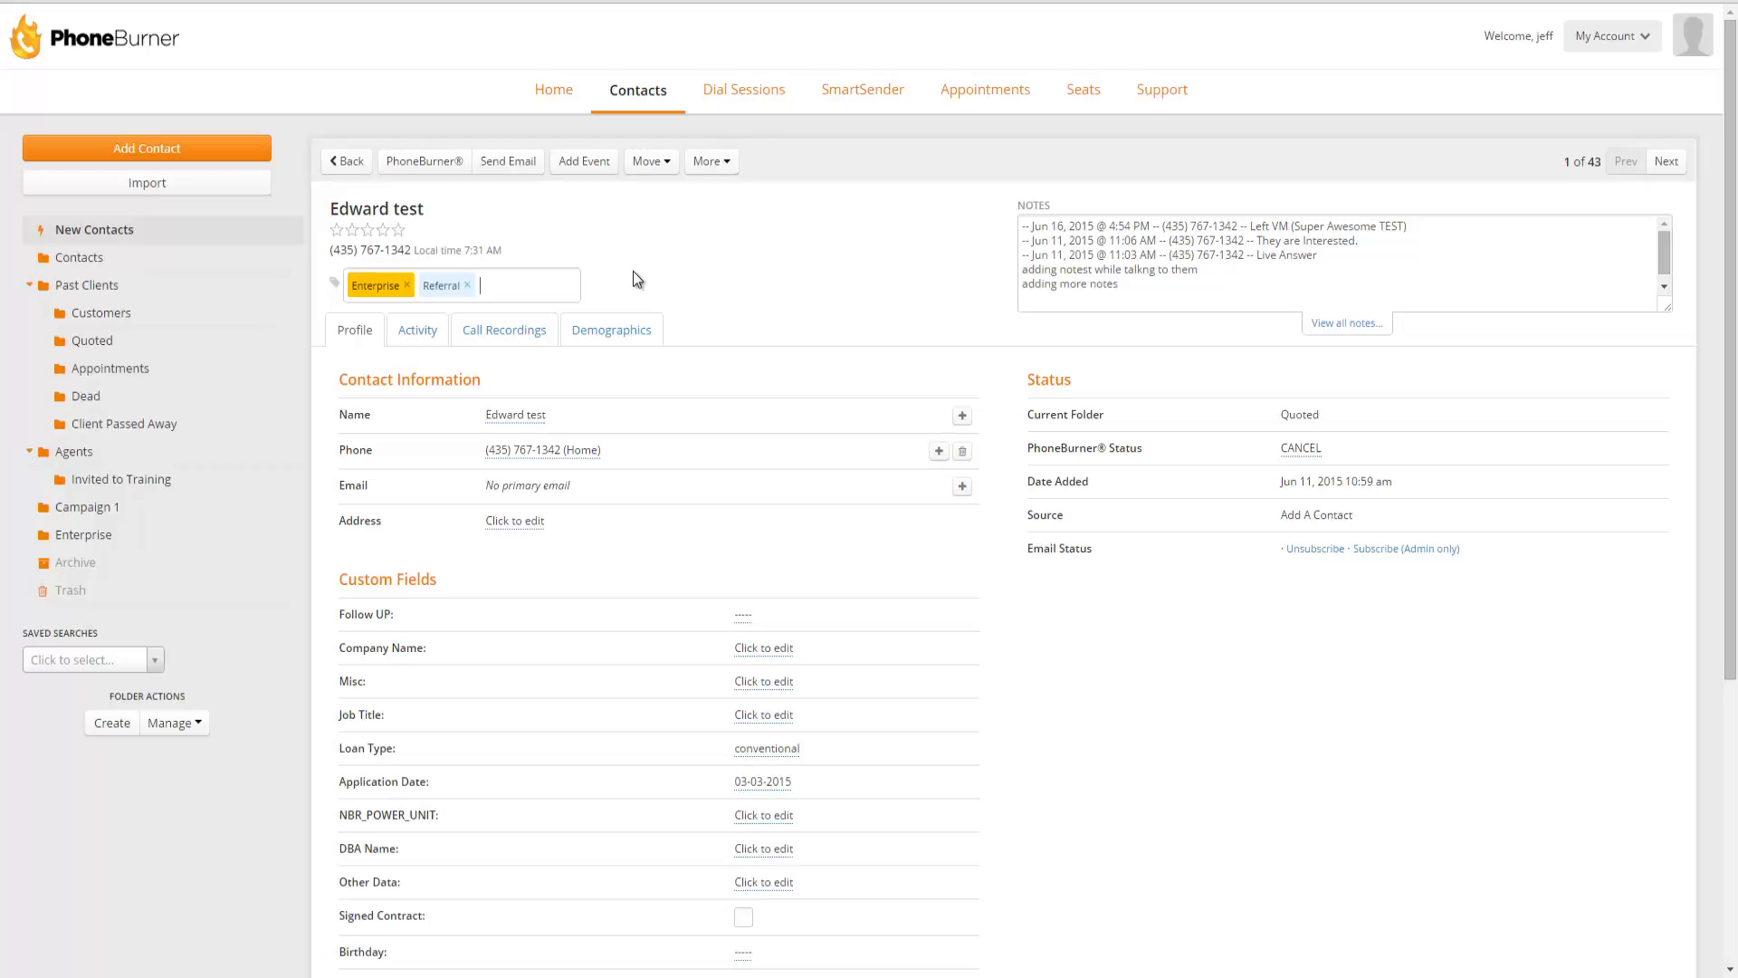
pyautogui.click(632, 270)
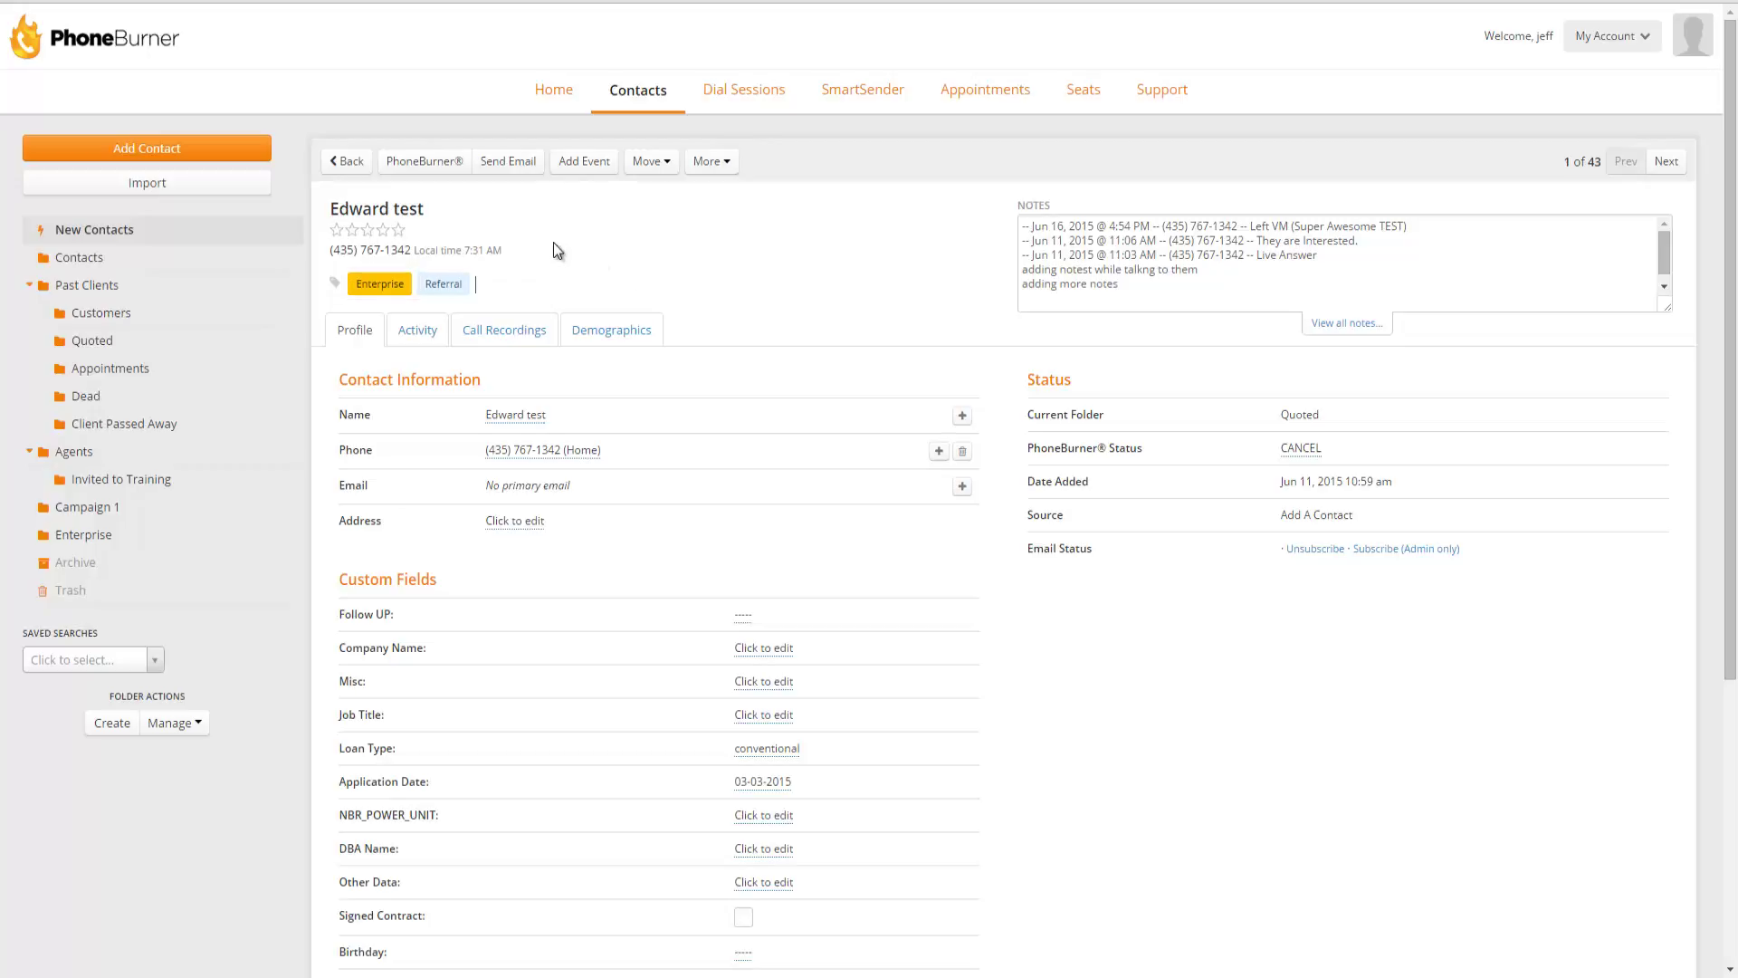
# Select the three test contacts and queue Referral as a bulk tag to add
pyautogui.click(344, 165)
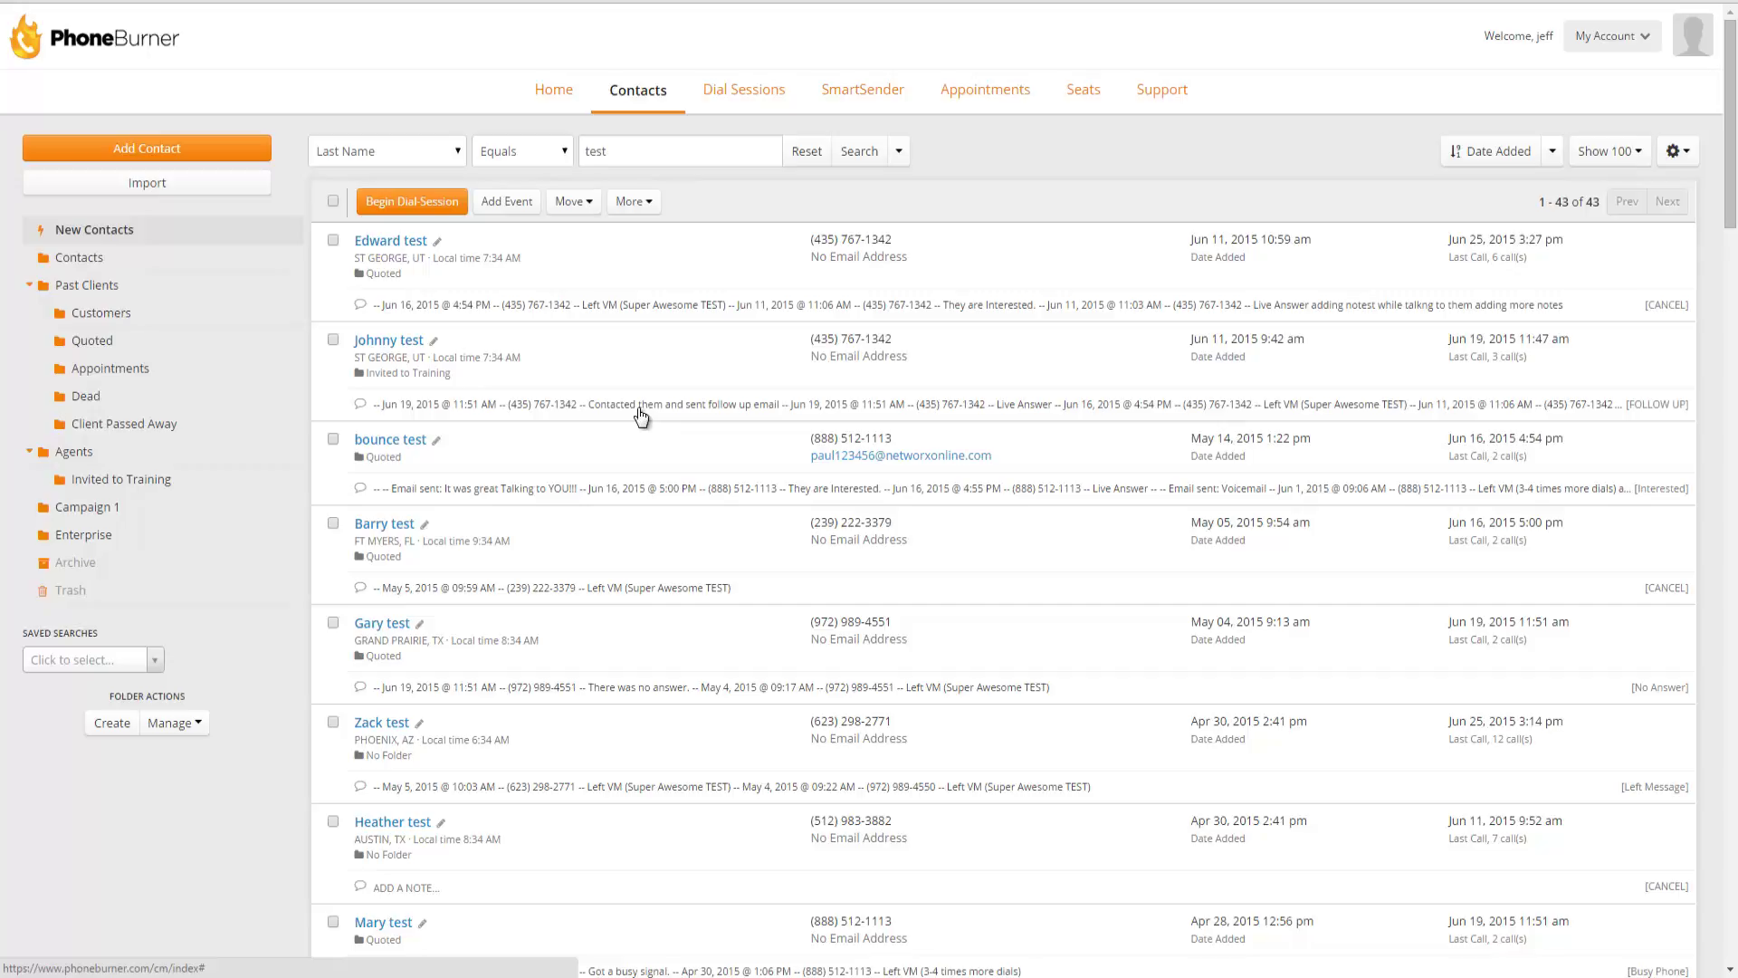
pyautogui.moveTo(326, 253)
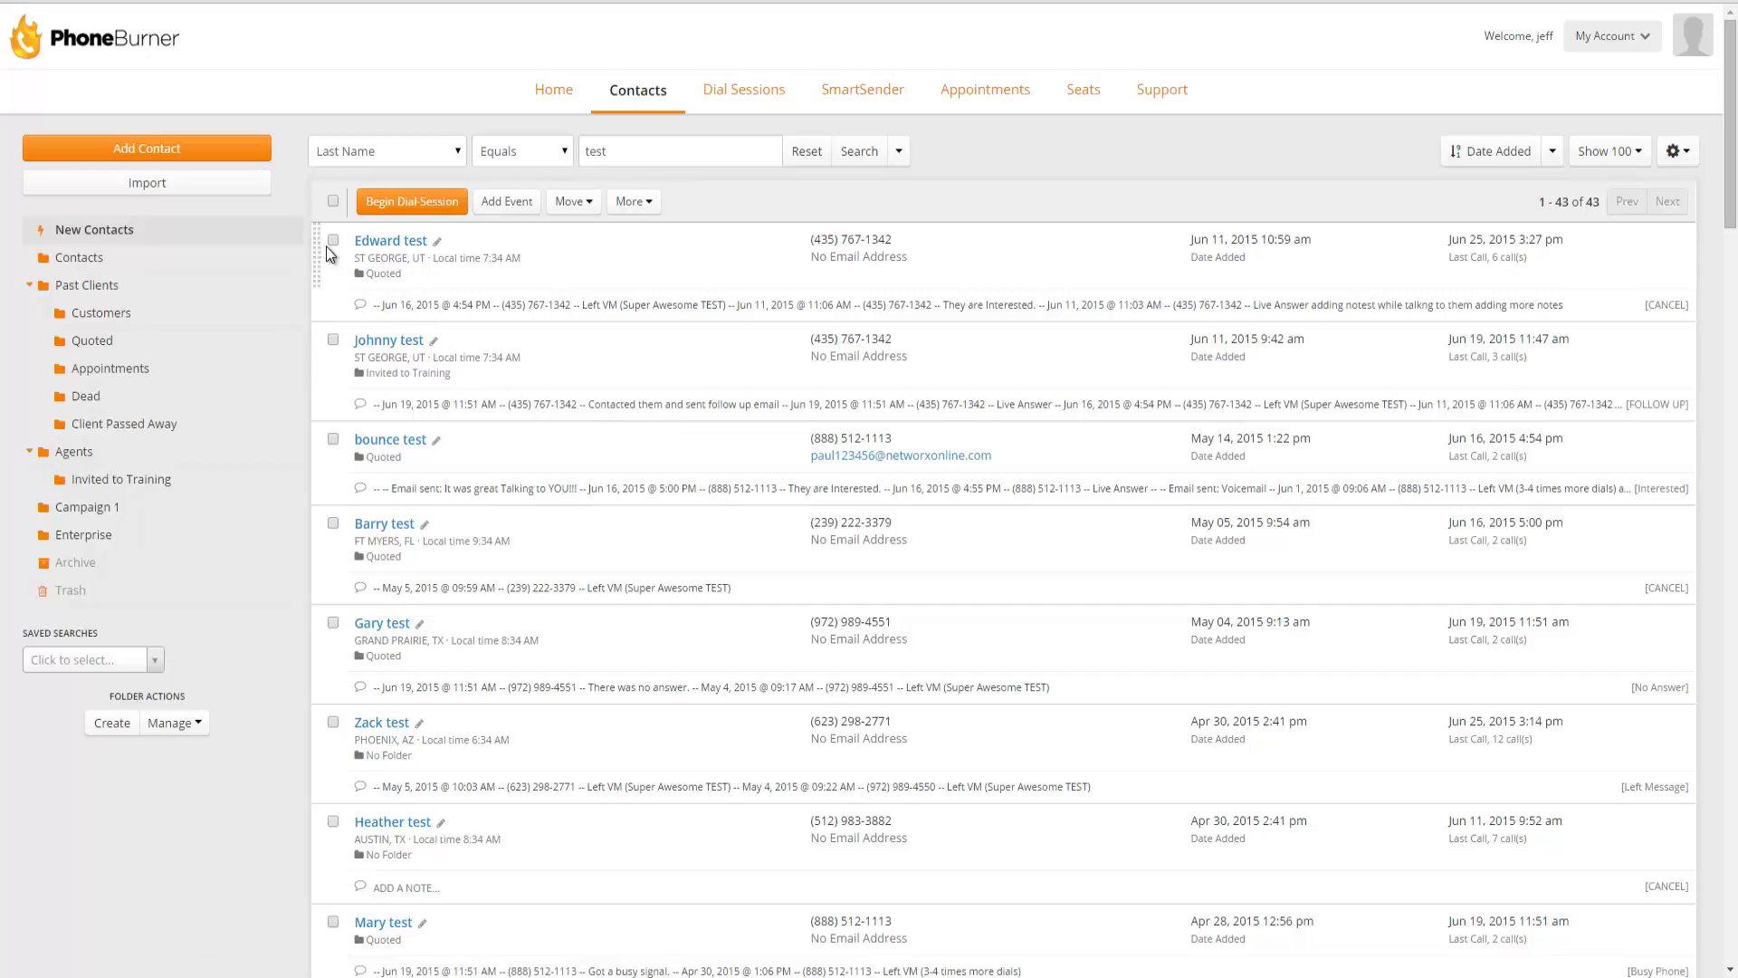
pyautogui.click(333, 339)
pyautogui.click(644, 202)
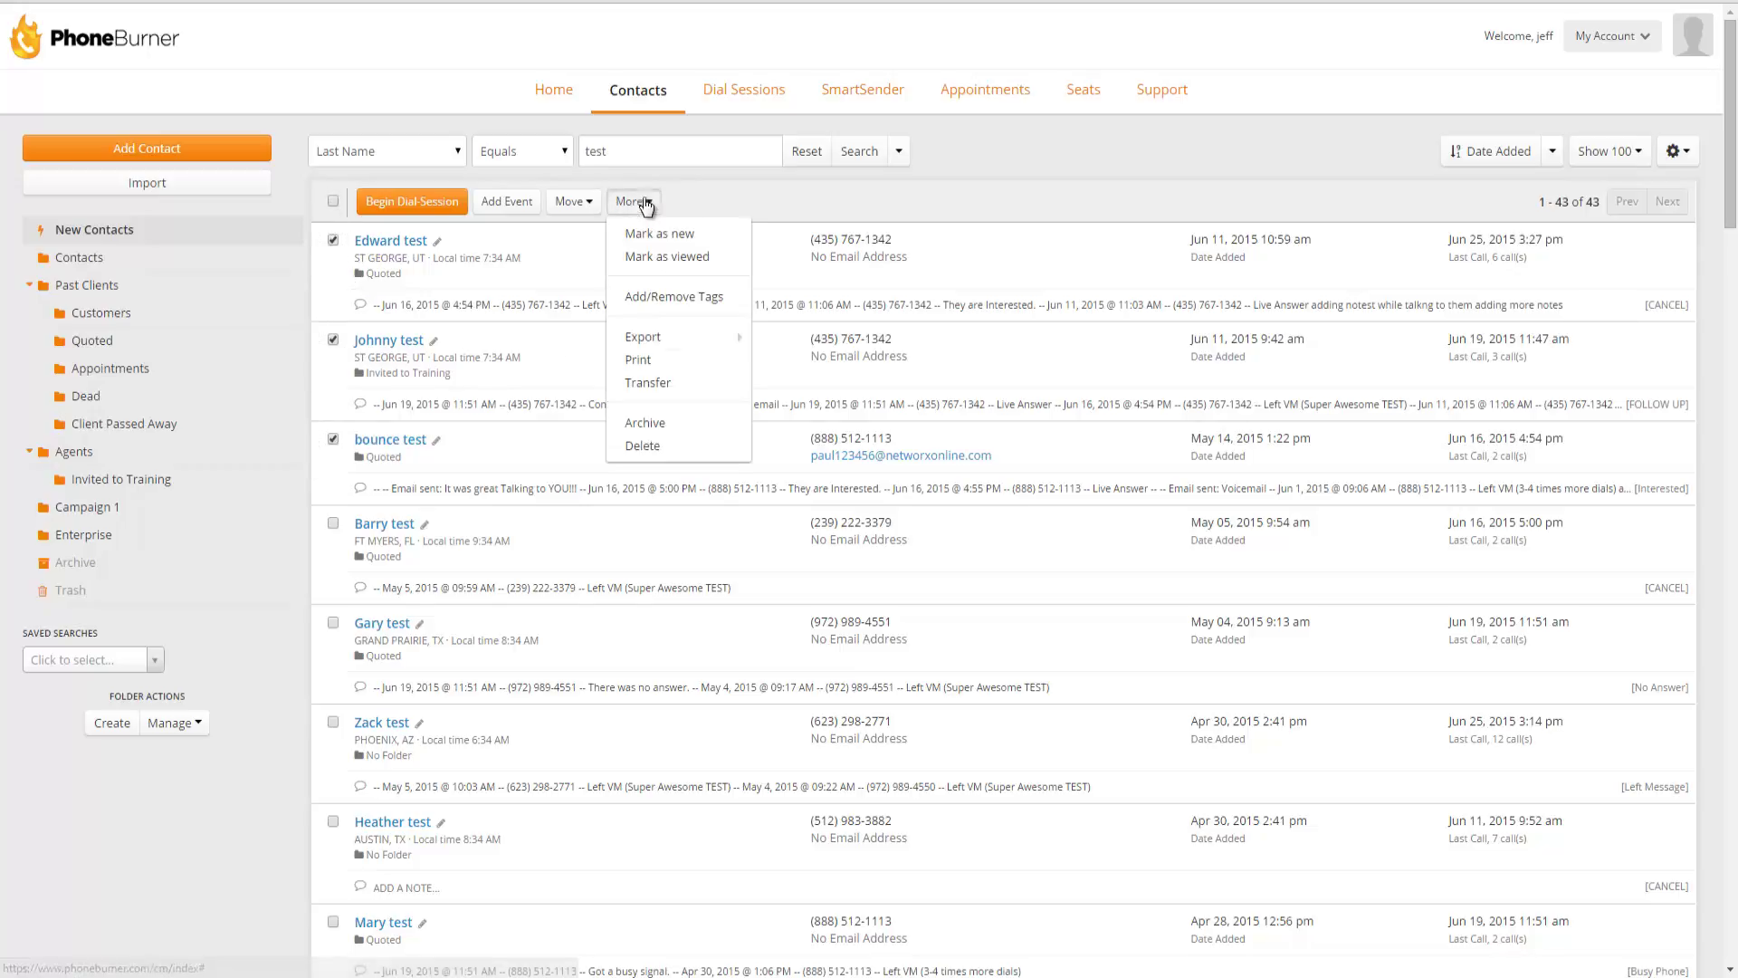
pyautogui.click(686, 305)
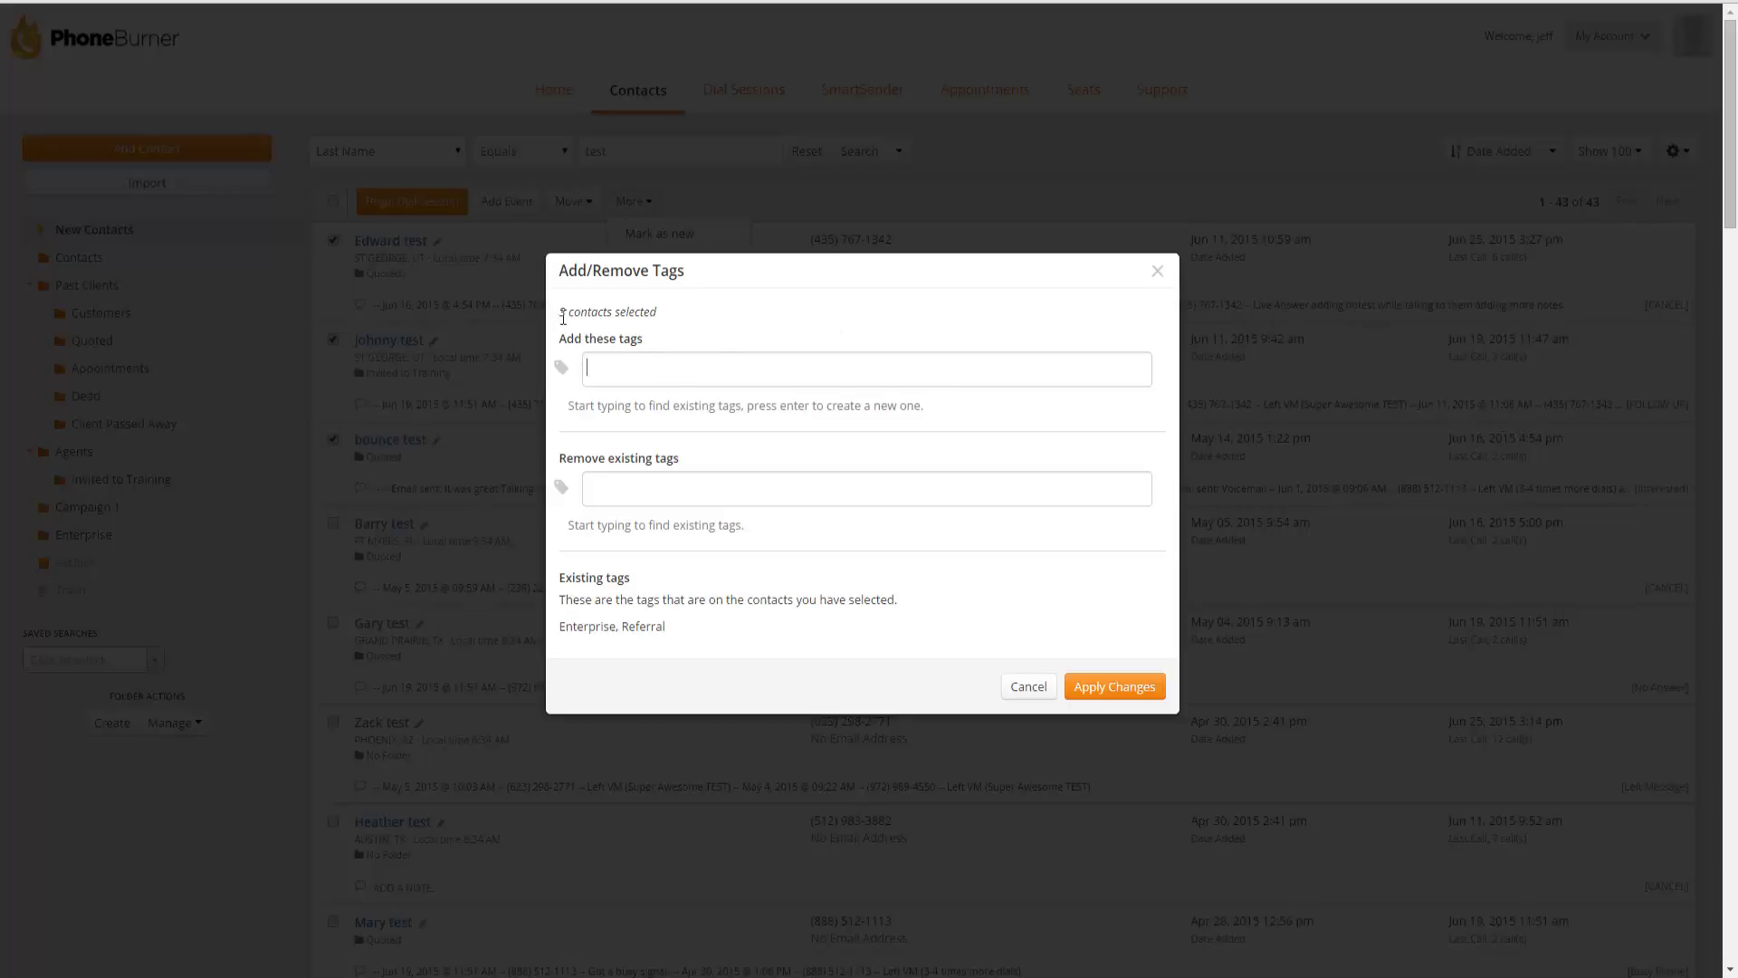
pyautogui.click(670, 379)
pyautogui.write('ef')
pyautogui.press('Return')
# Mark 100+ employees for removal, apply the changes, and check Johnny test's tags
pyautogui.write('100')
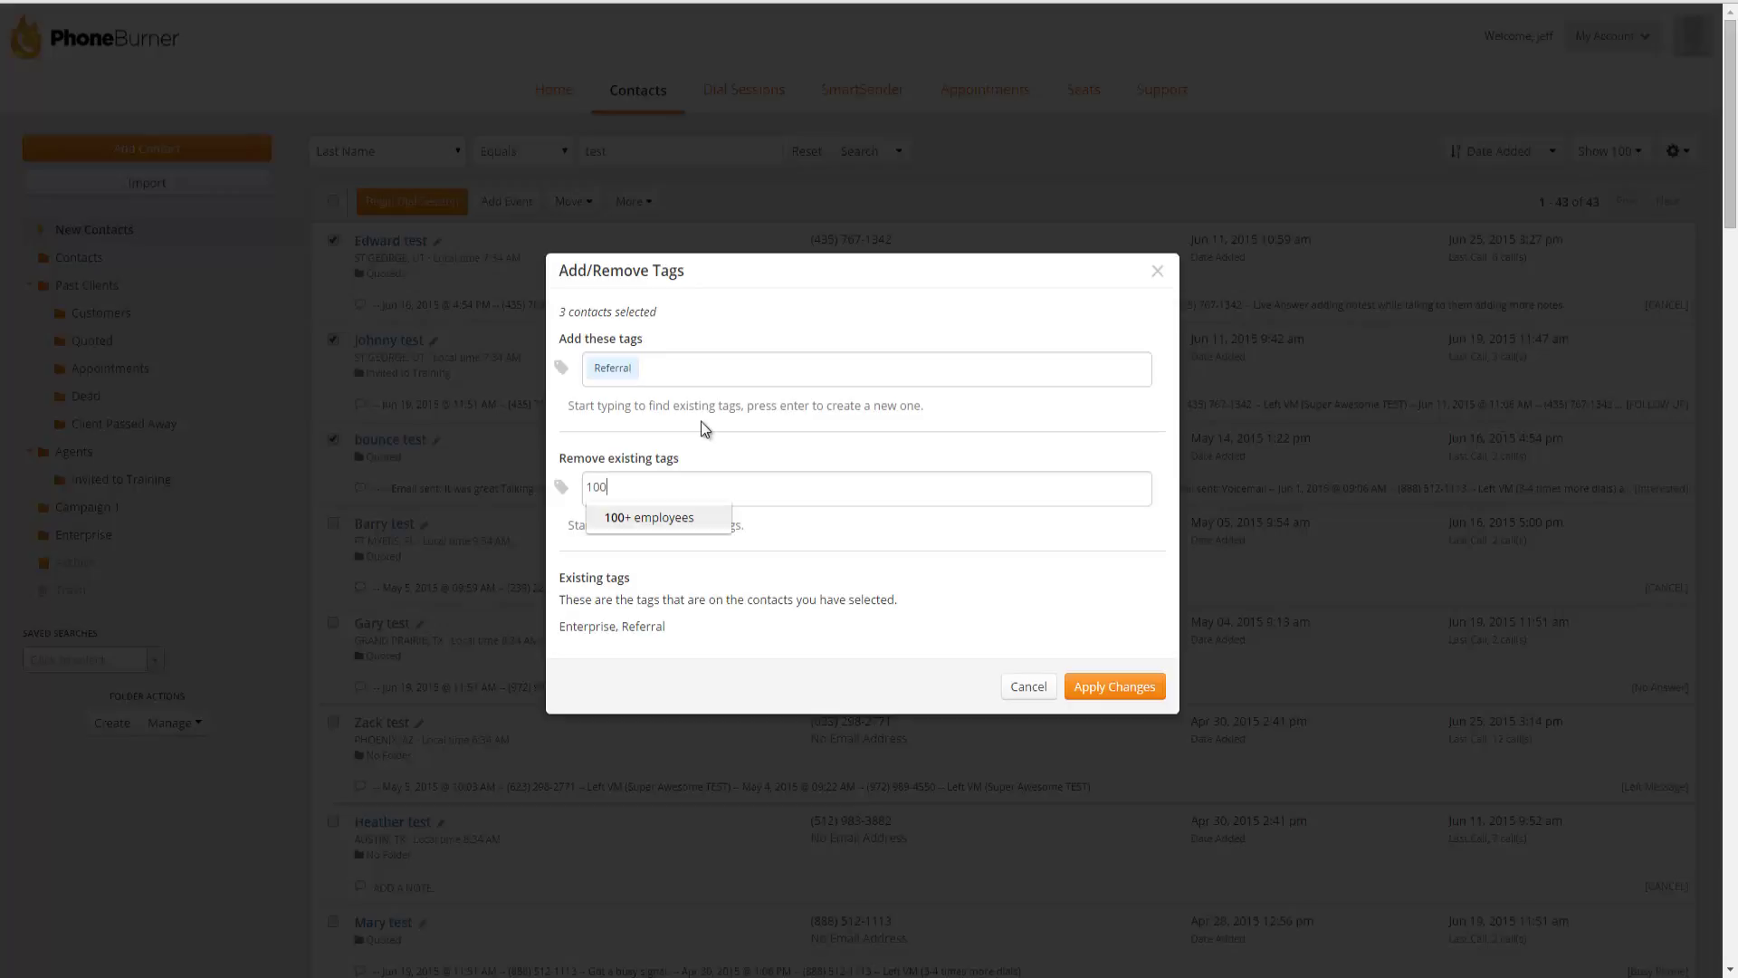
pyautogui.click(683, 521)
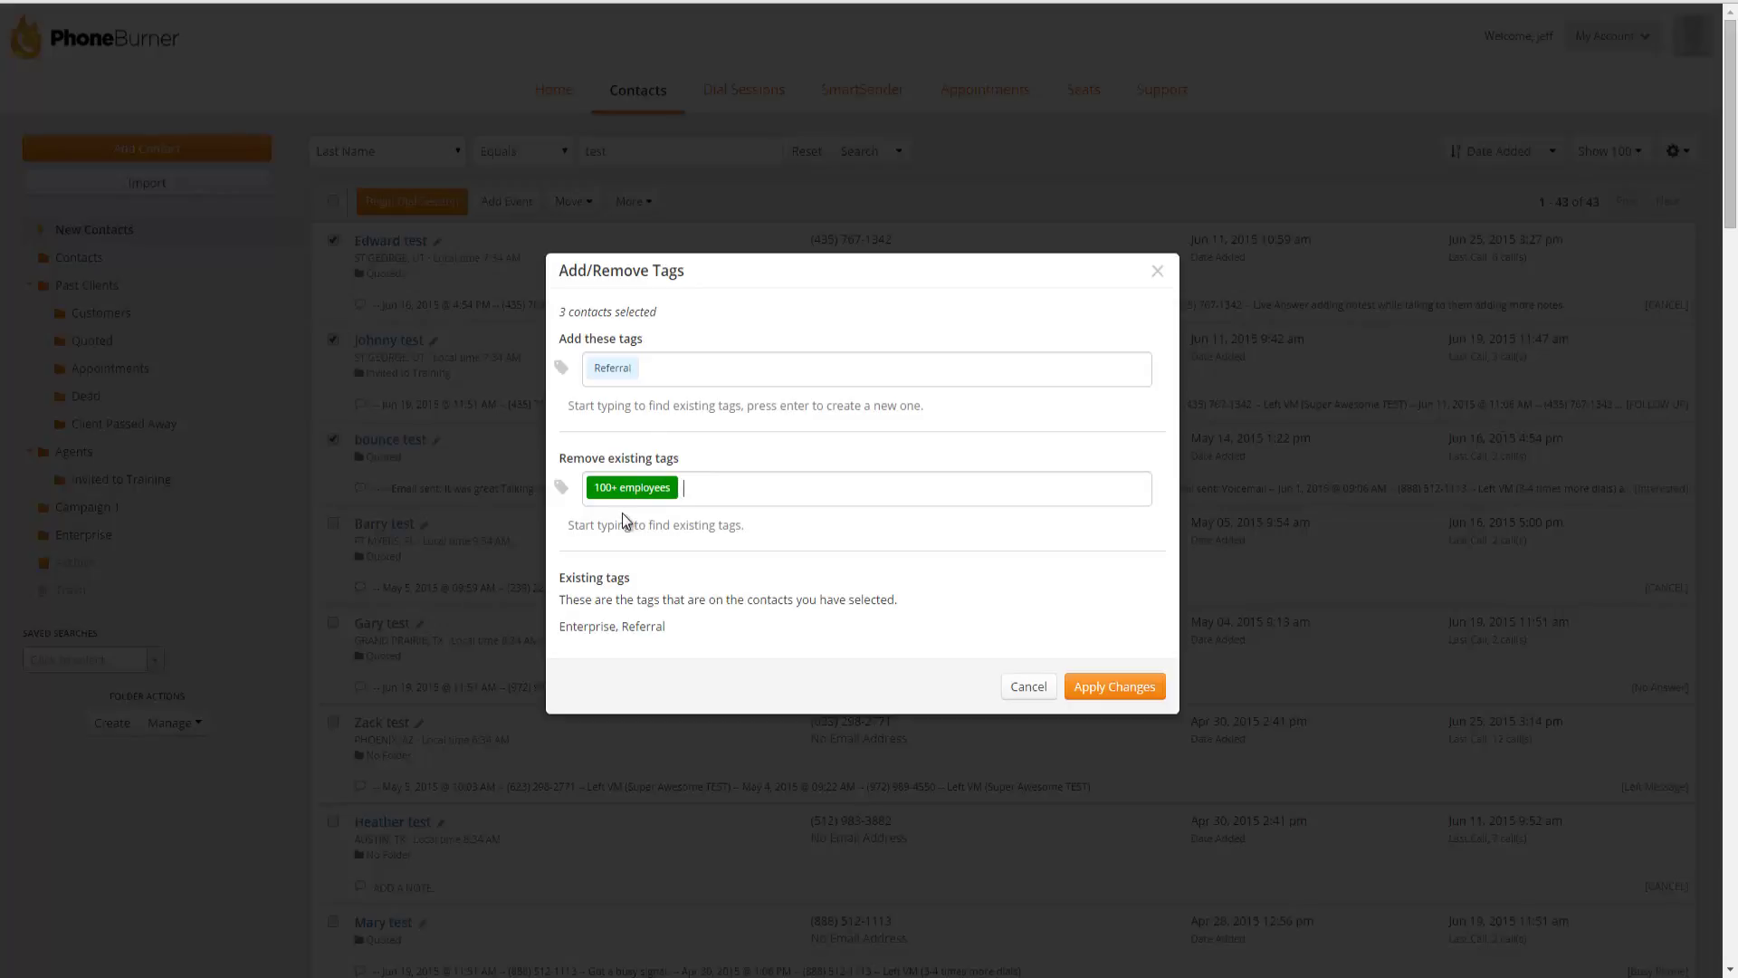
pyautogui.click(1112, 694)
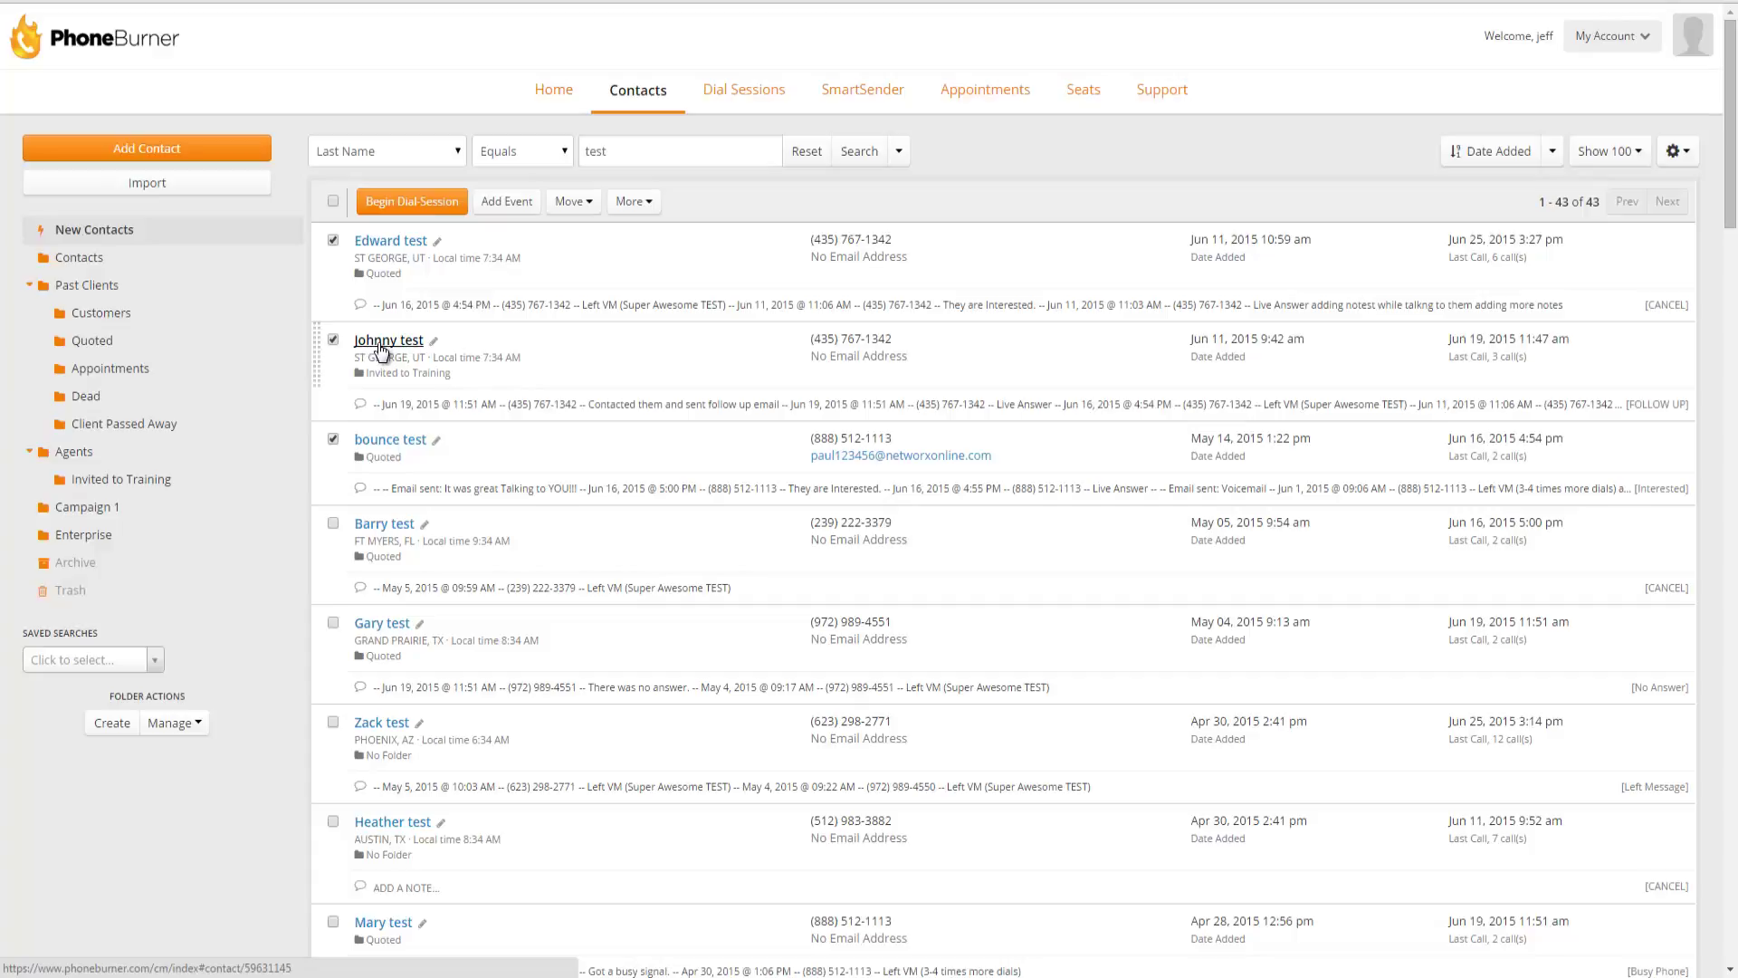
pyautogui.click(381, 344)
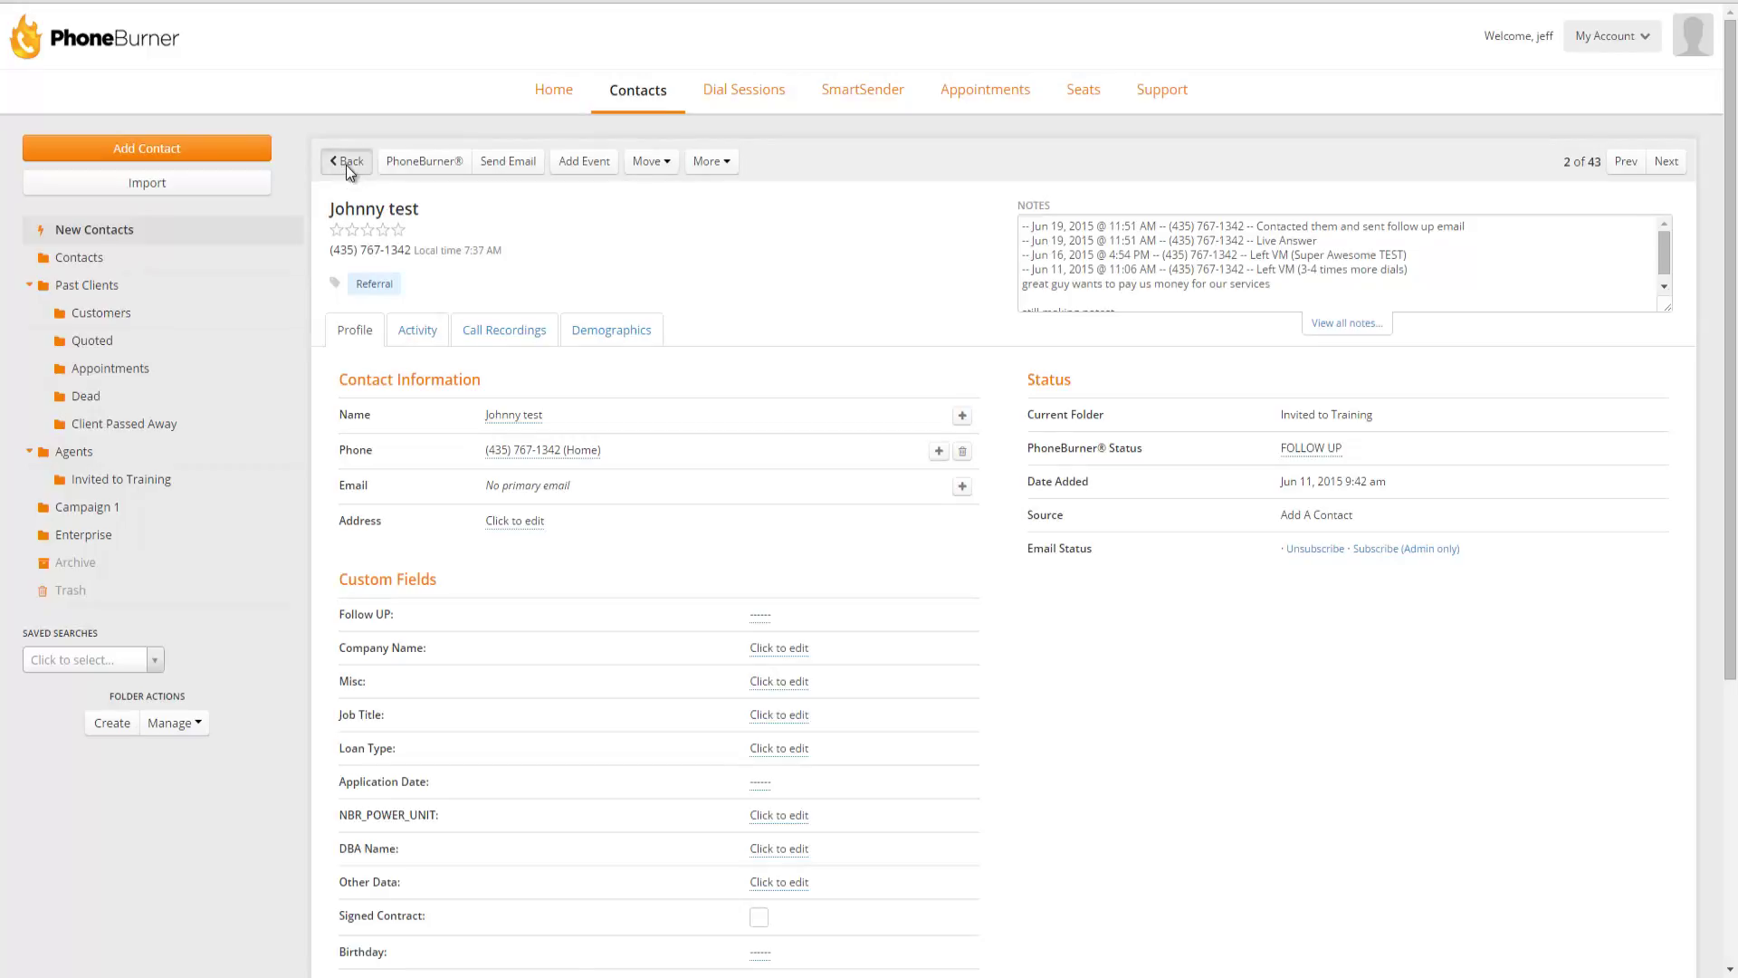
pyautogui.click(346, 163)
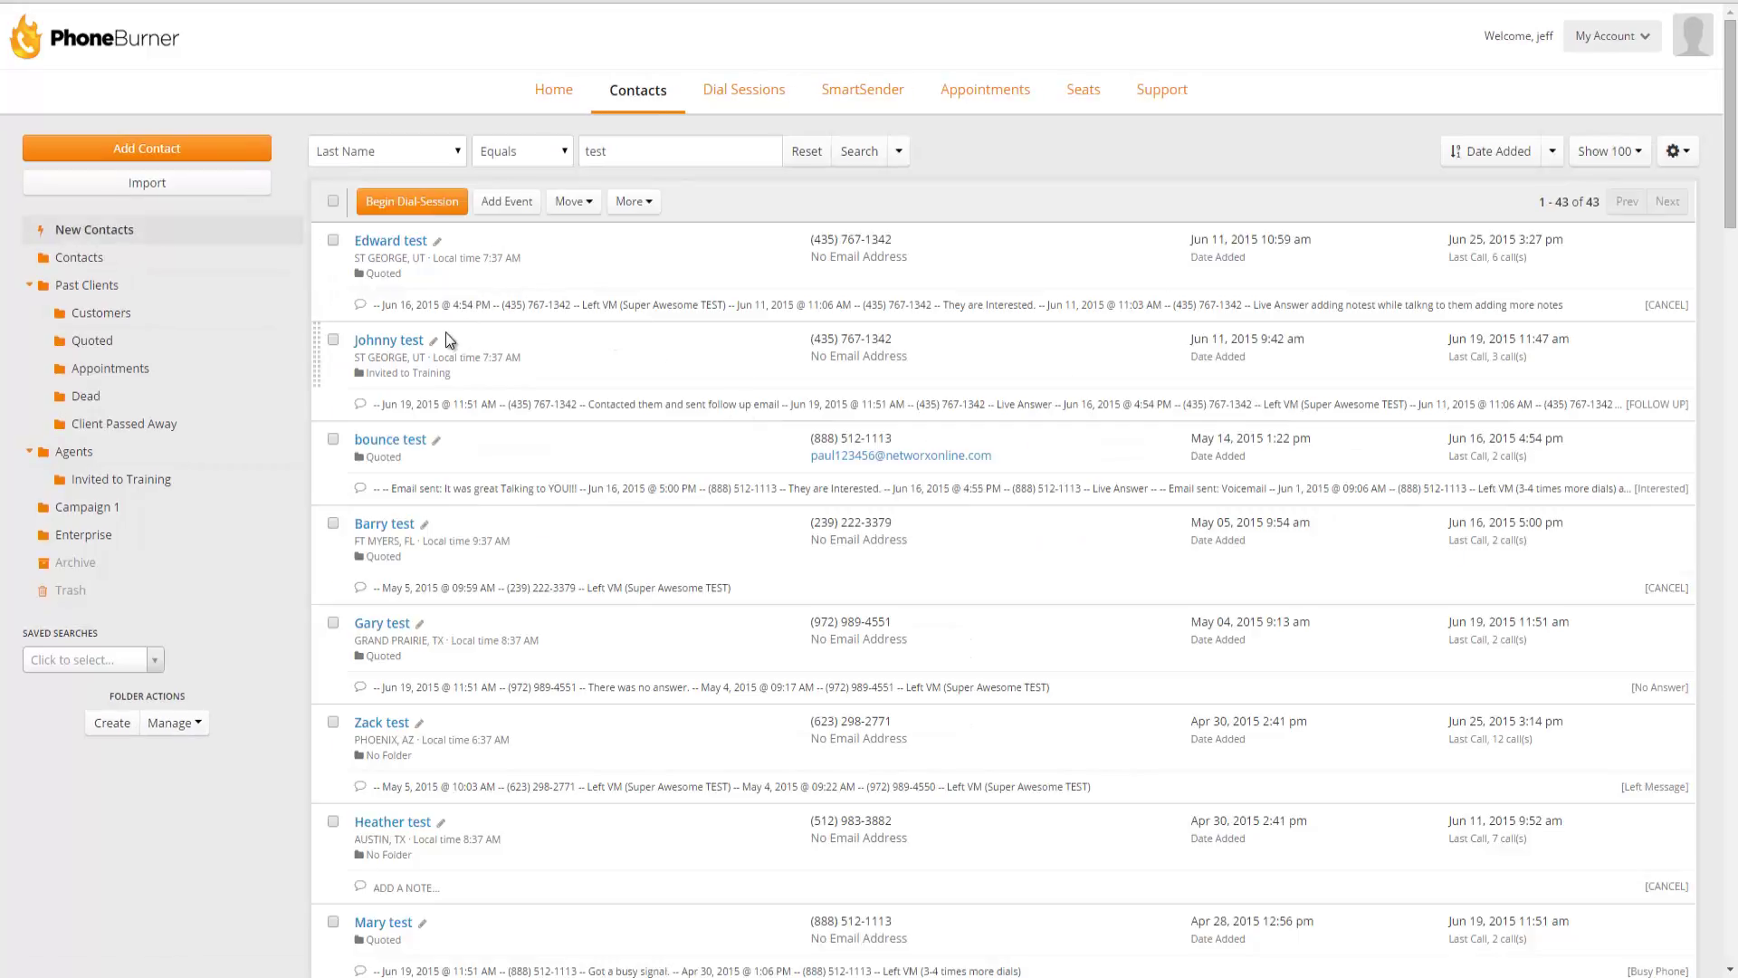
# Run an Advanced Search for contacts tagged Referral
pyautogui.click(899, 154)
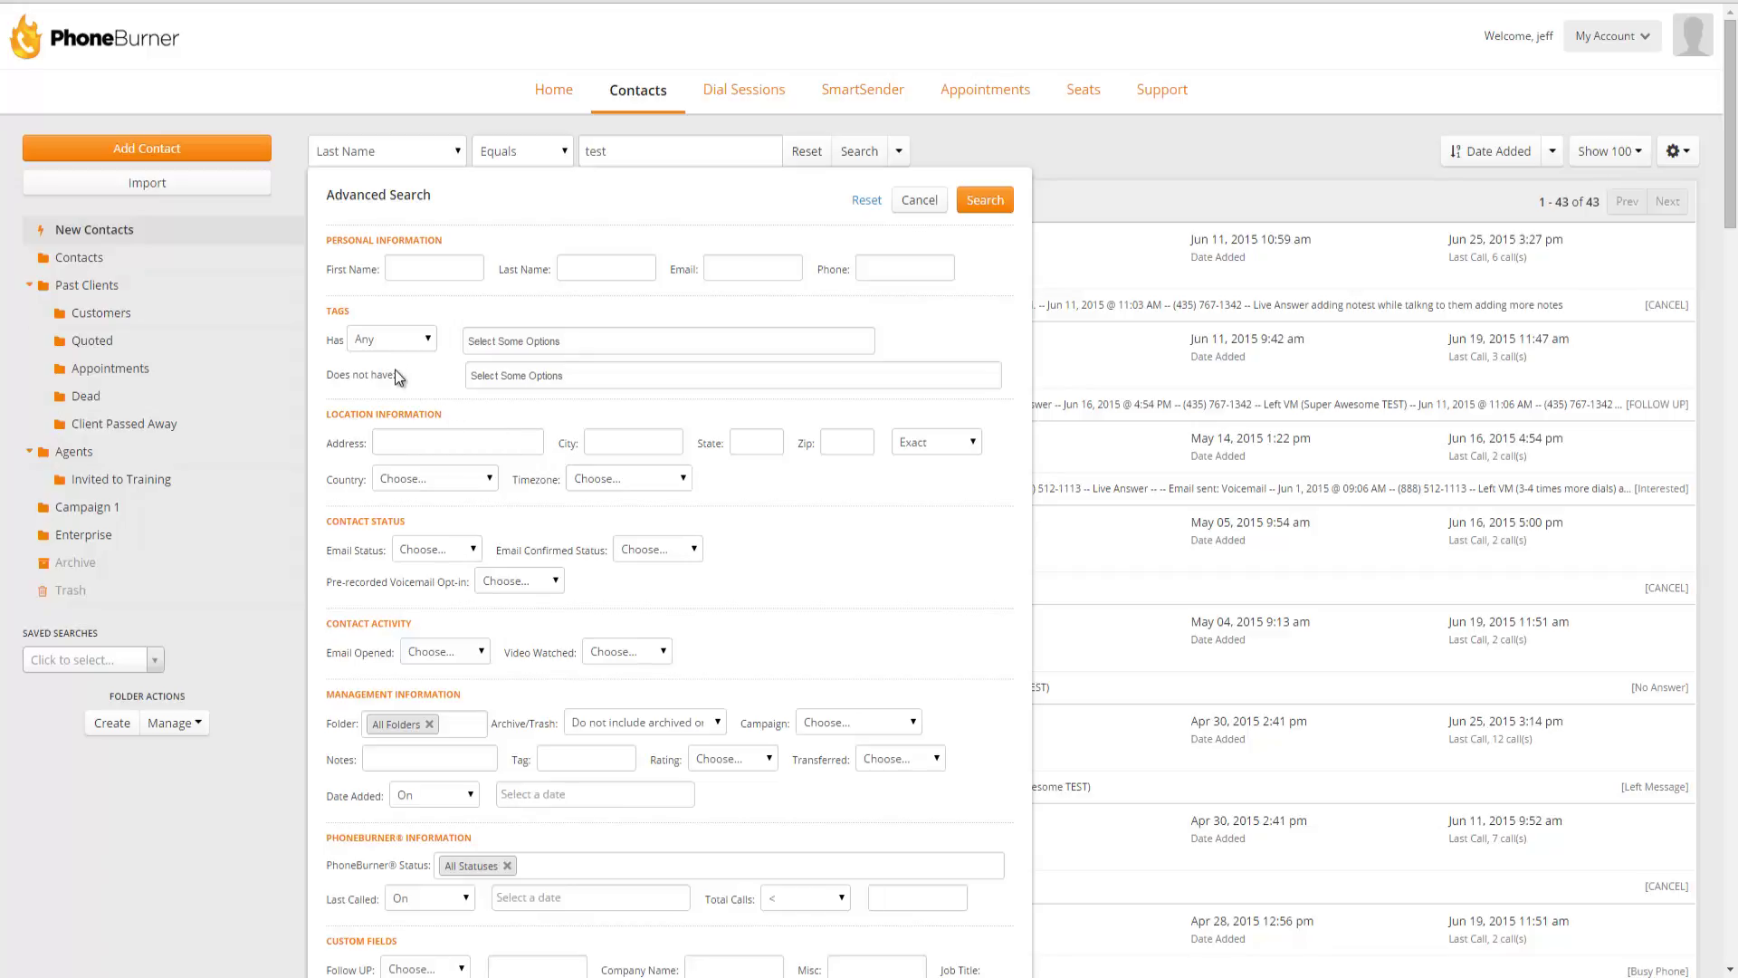
pyautogui.click(429, 340)
pyautogui.click(508, 341)
pyautogui.click(502, 341)
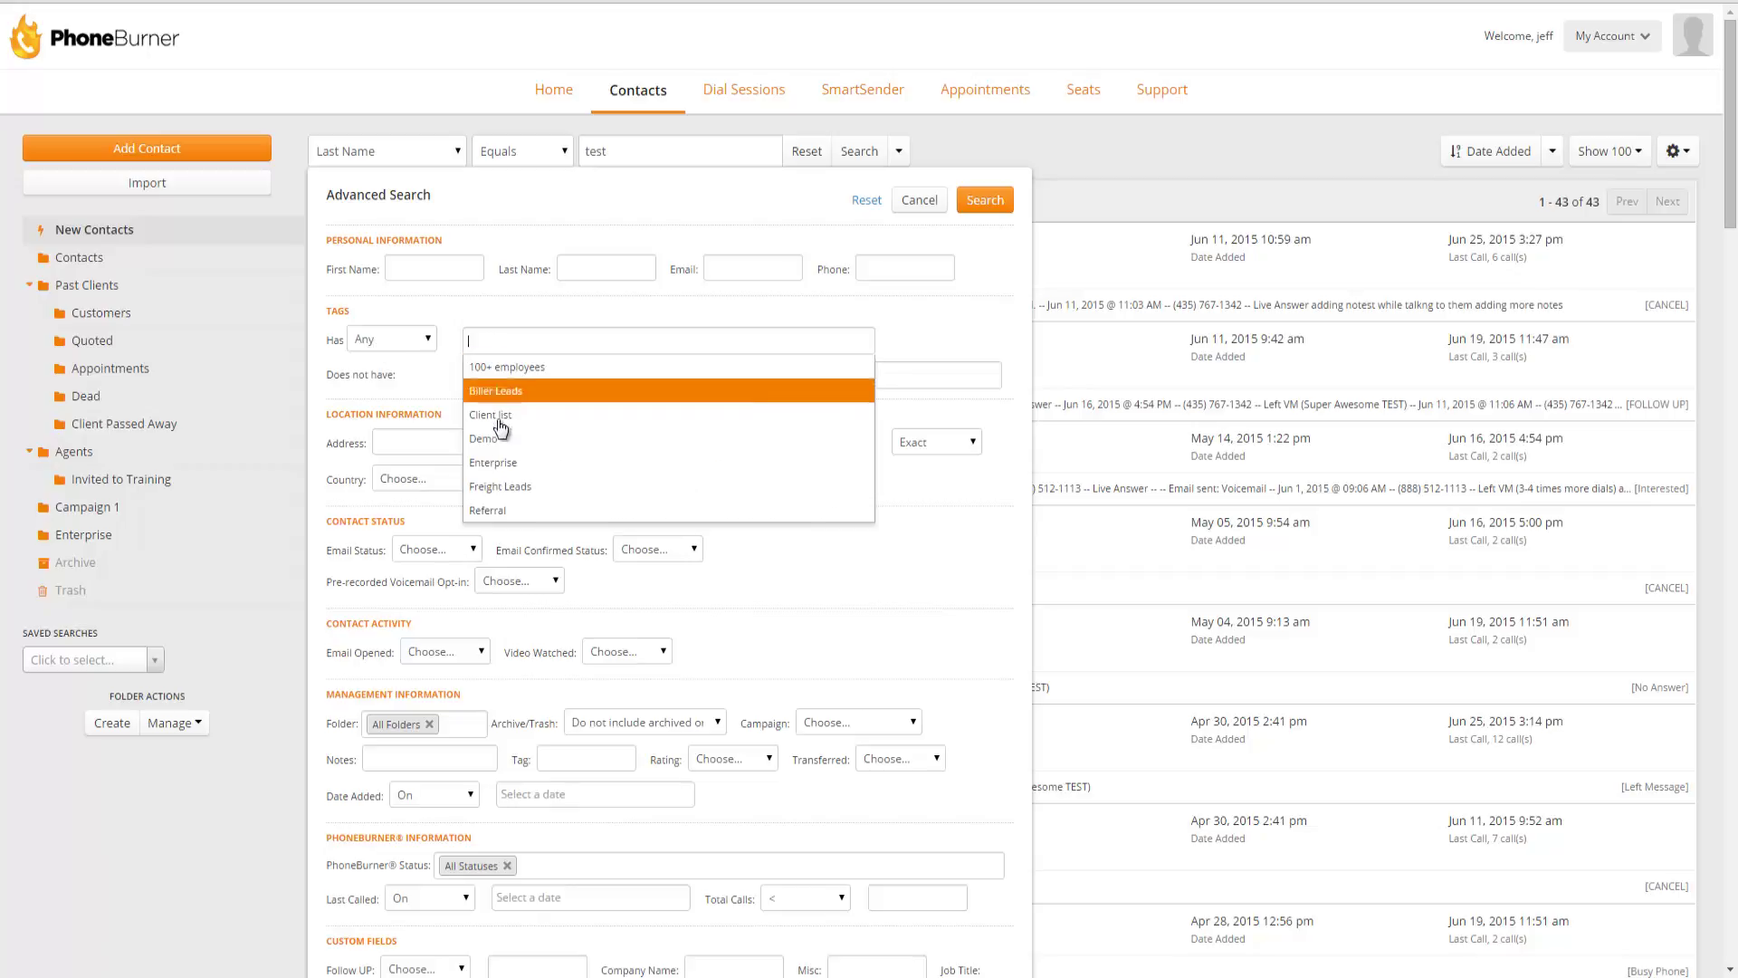
pyautogui.click(507, 516)
pyautogui.click(986, 199)
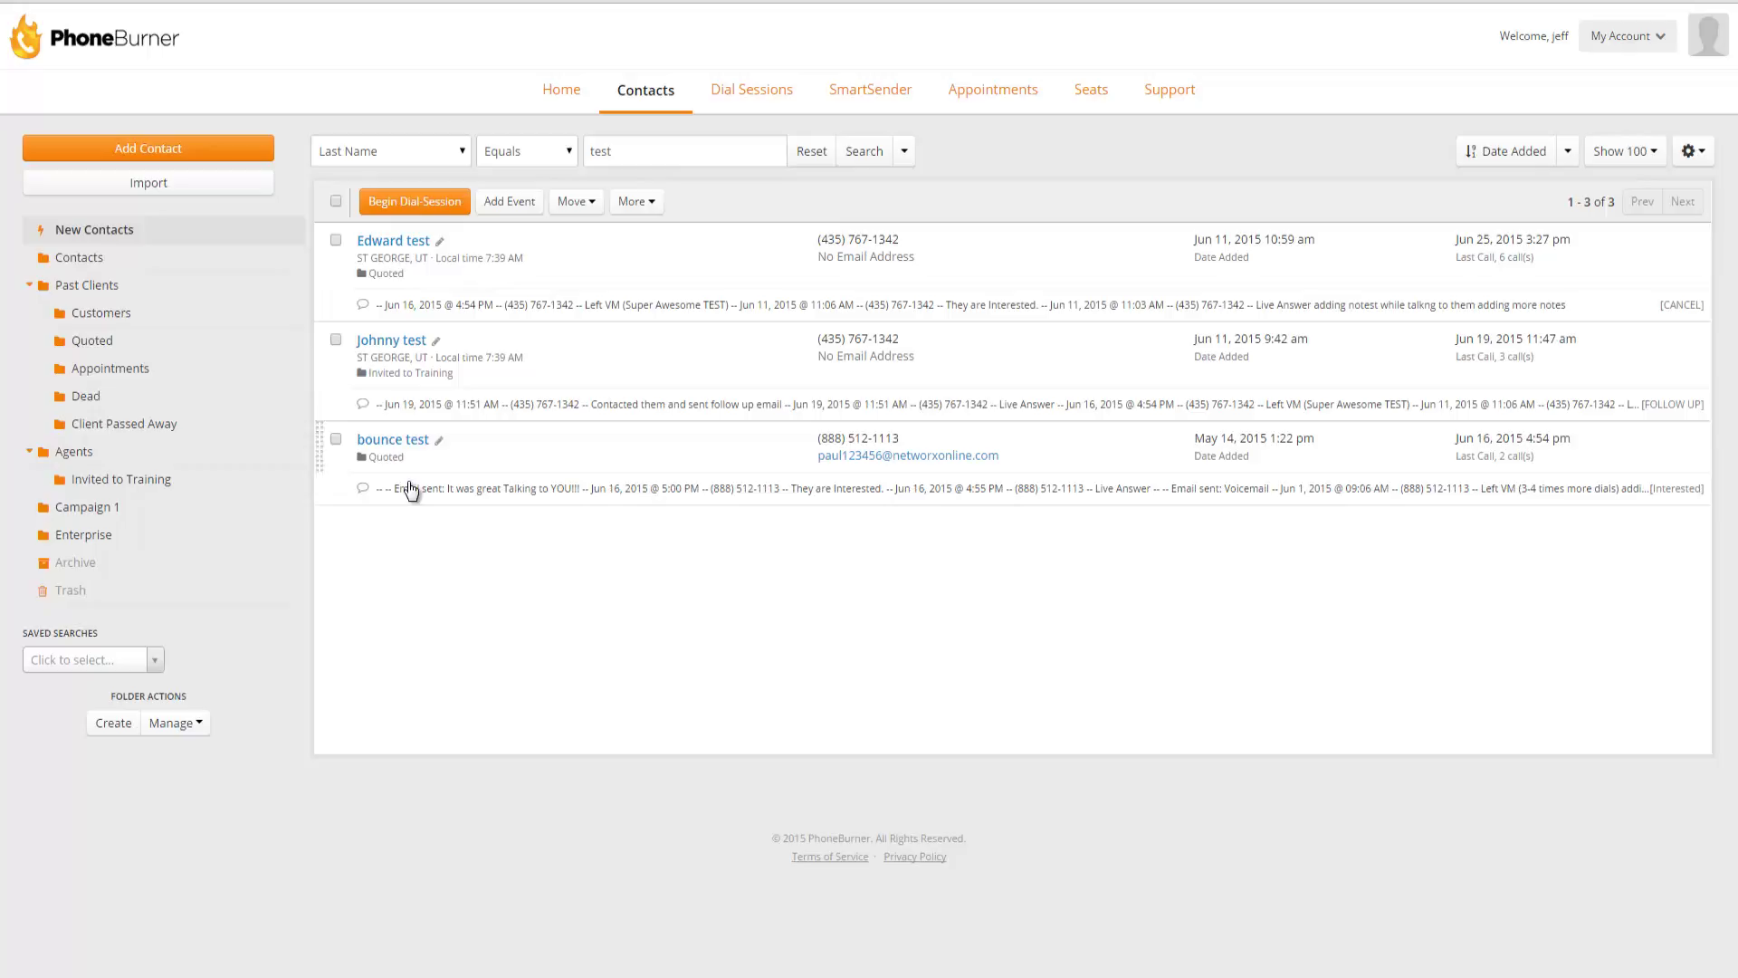
# Rerun the search excluding contacts tagged Demo
pyautogui.moveTo(462, 265)
pyautogui.click(904, 152)
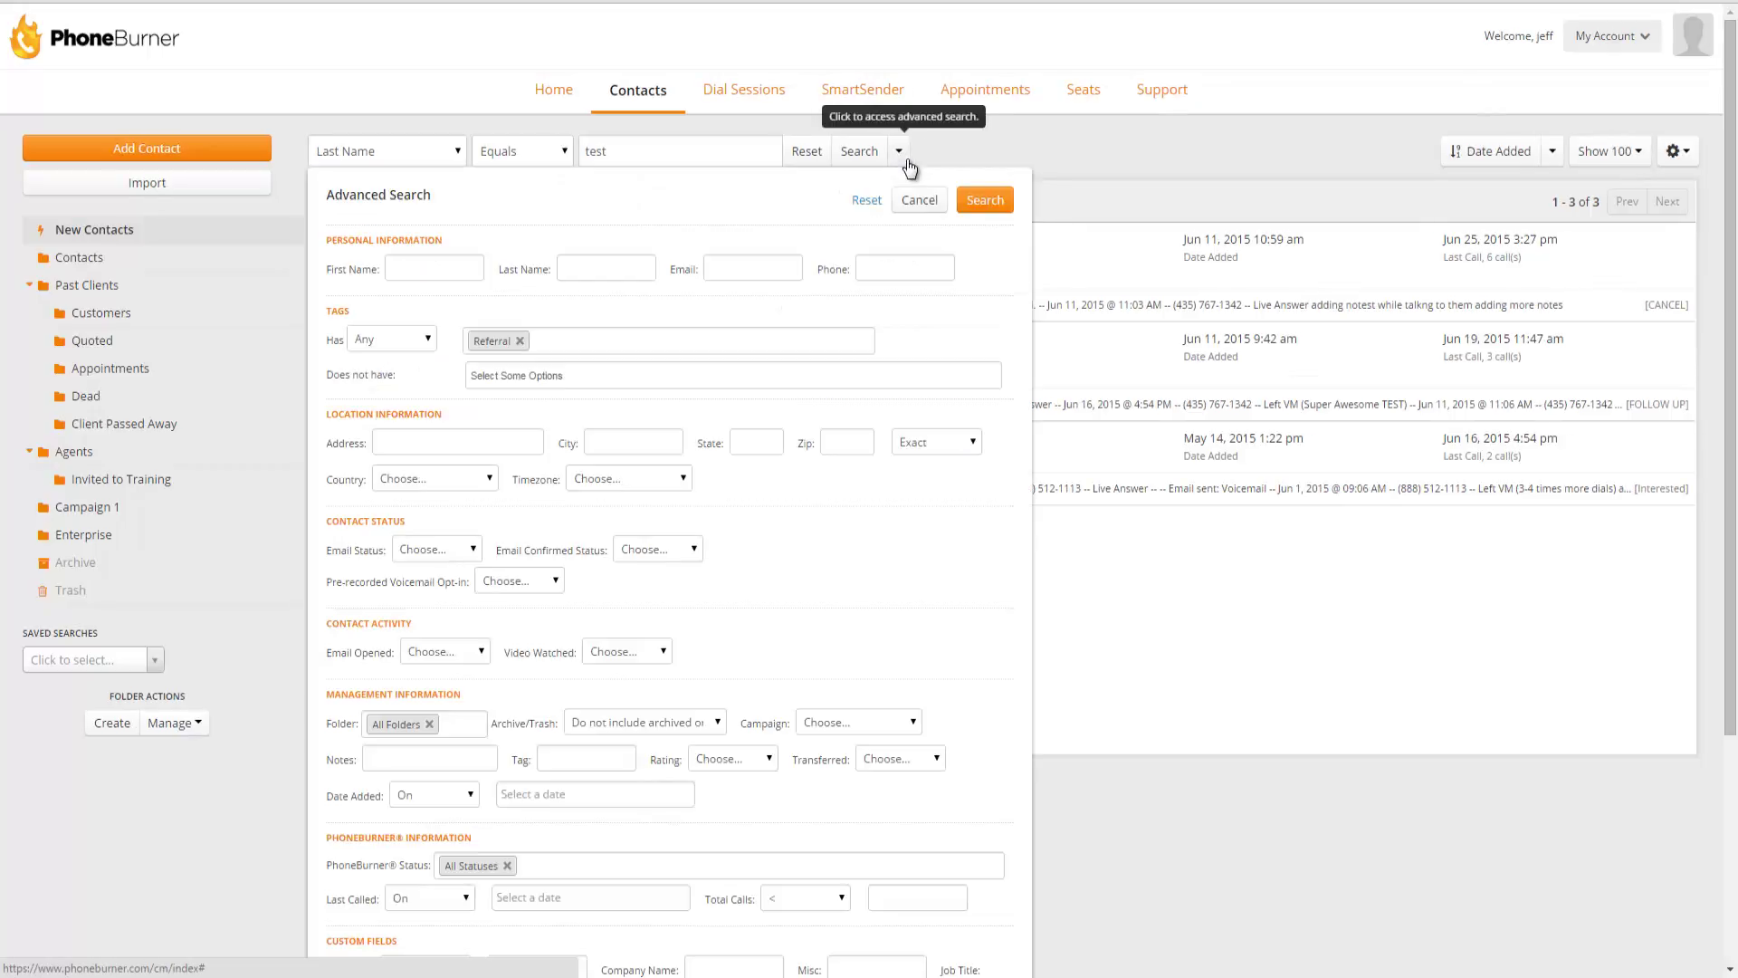
pyautogui.click(517, 375)
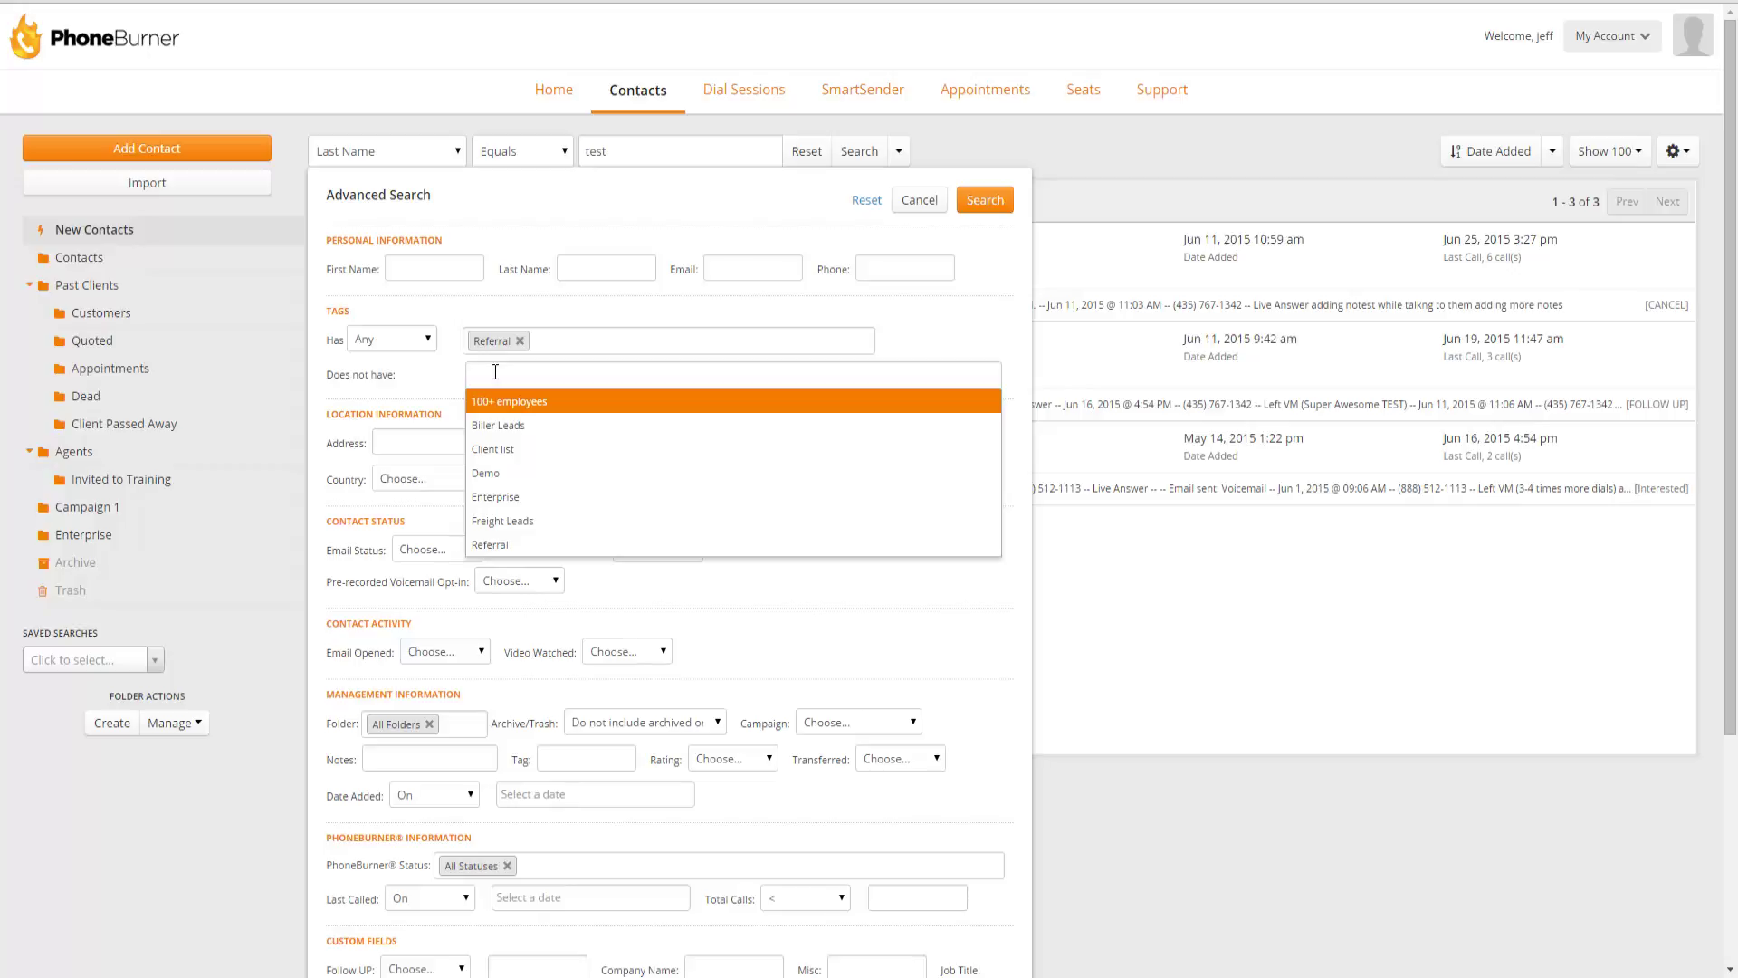
pyautogui.click(489, 480)
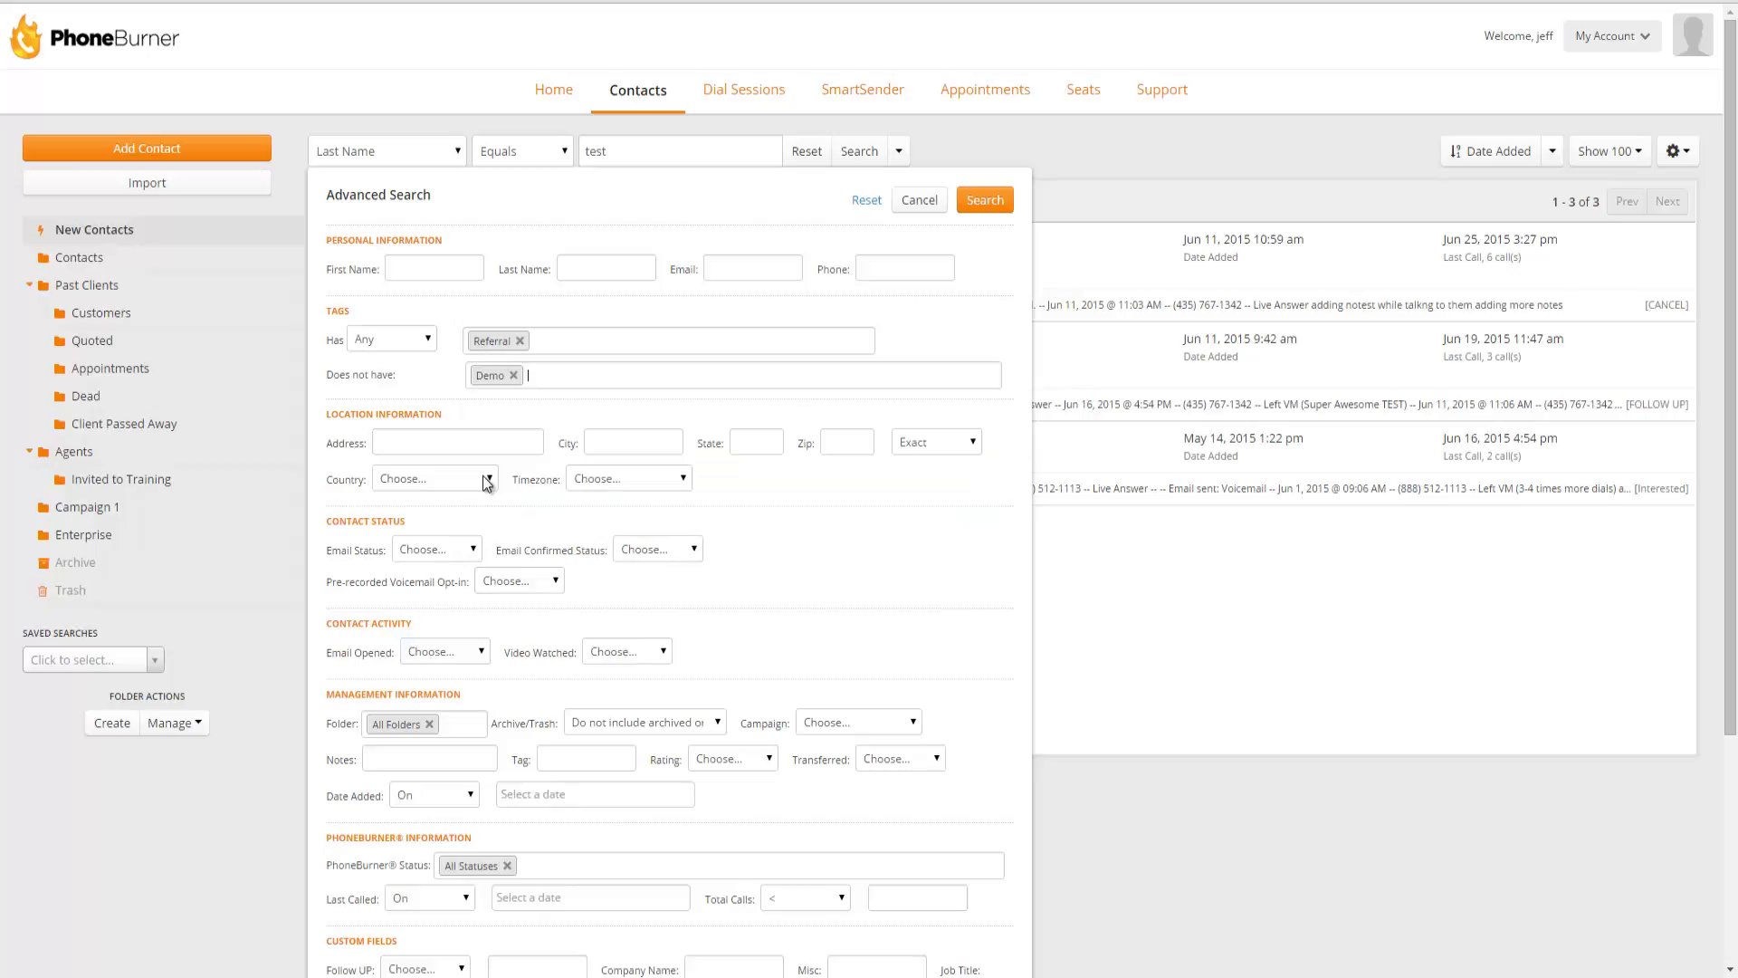
pyautogui.click(988, 202)
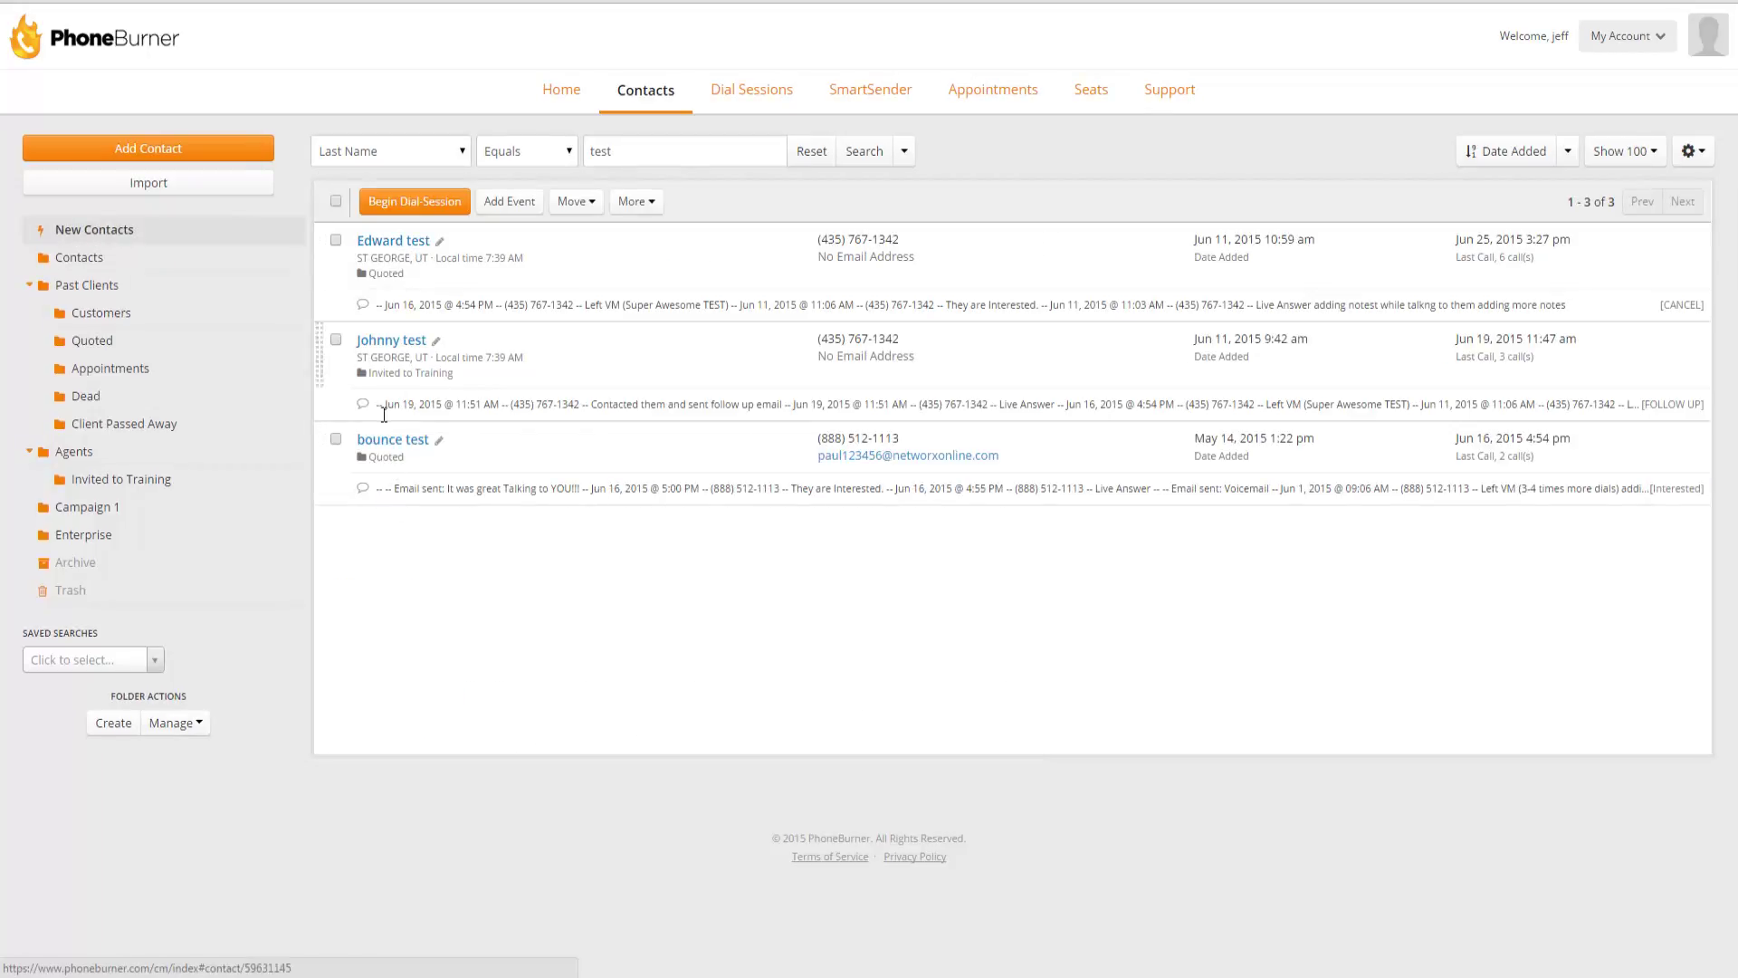
# Add the Demo tag to Johnny test
pyautogui.click(397, 344)
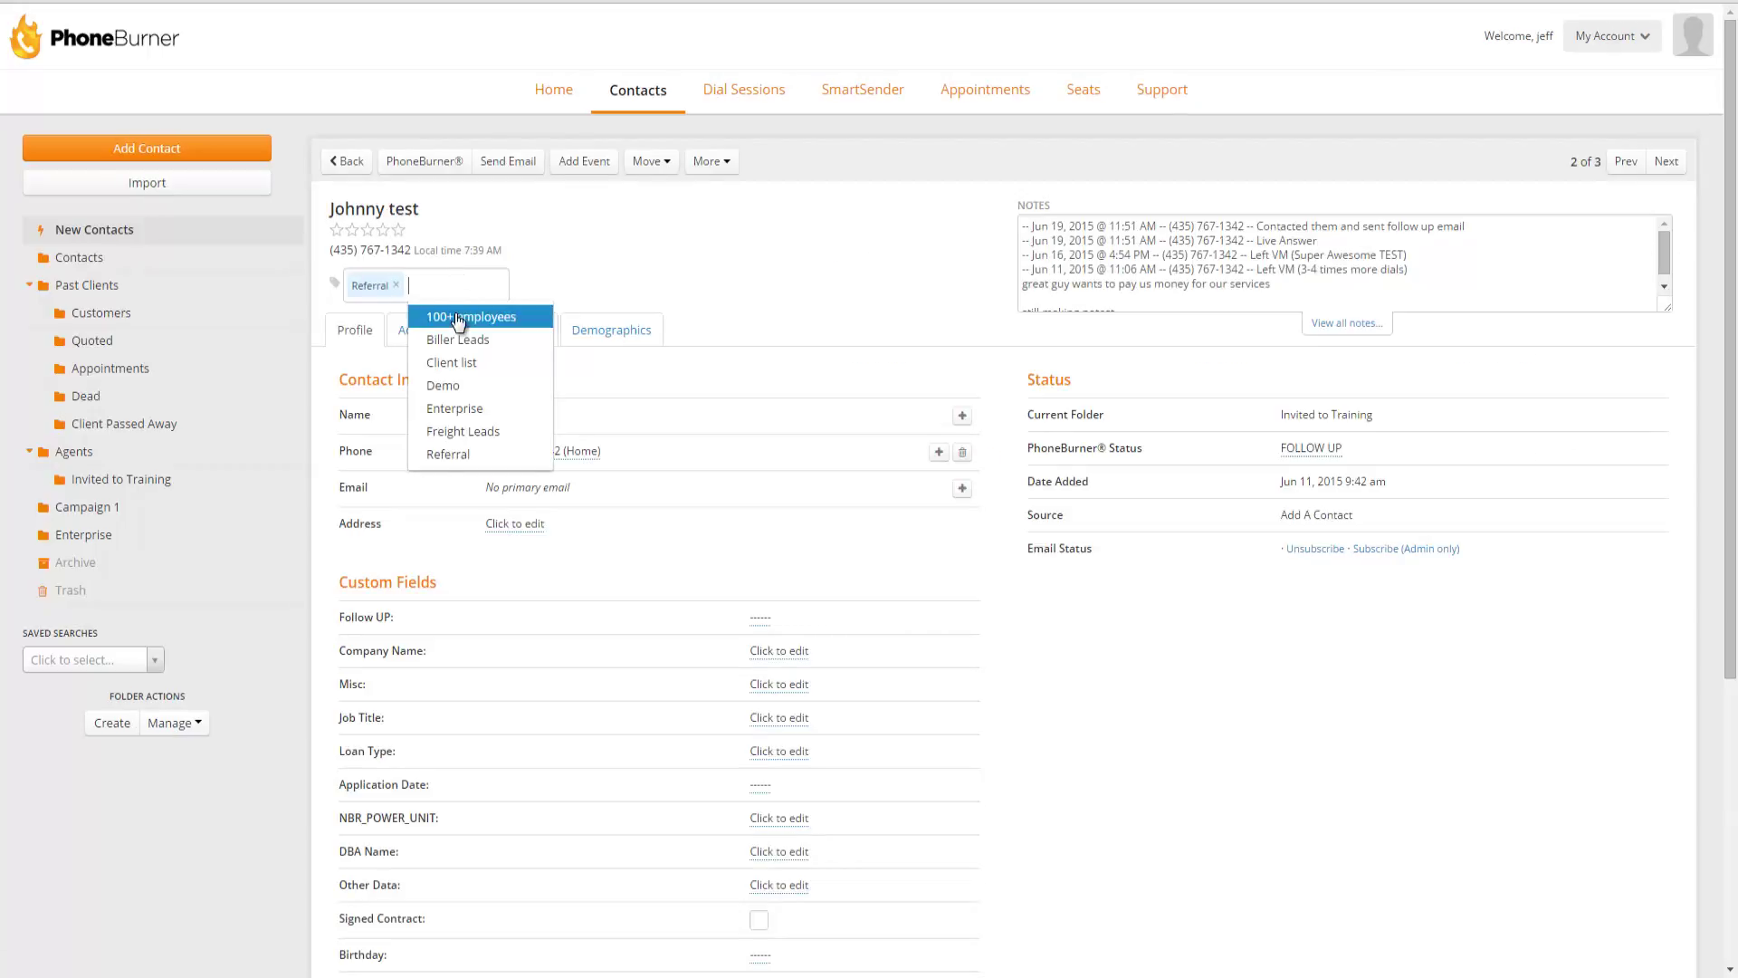
pyautogui.click(460, 382)
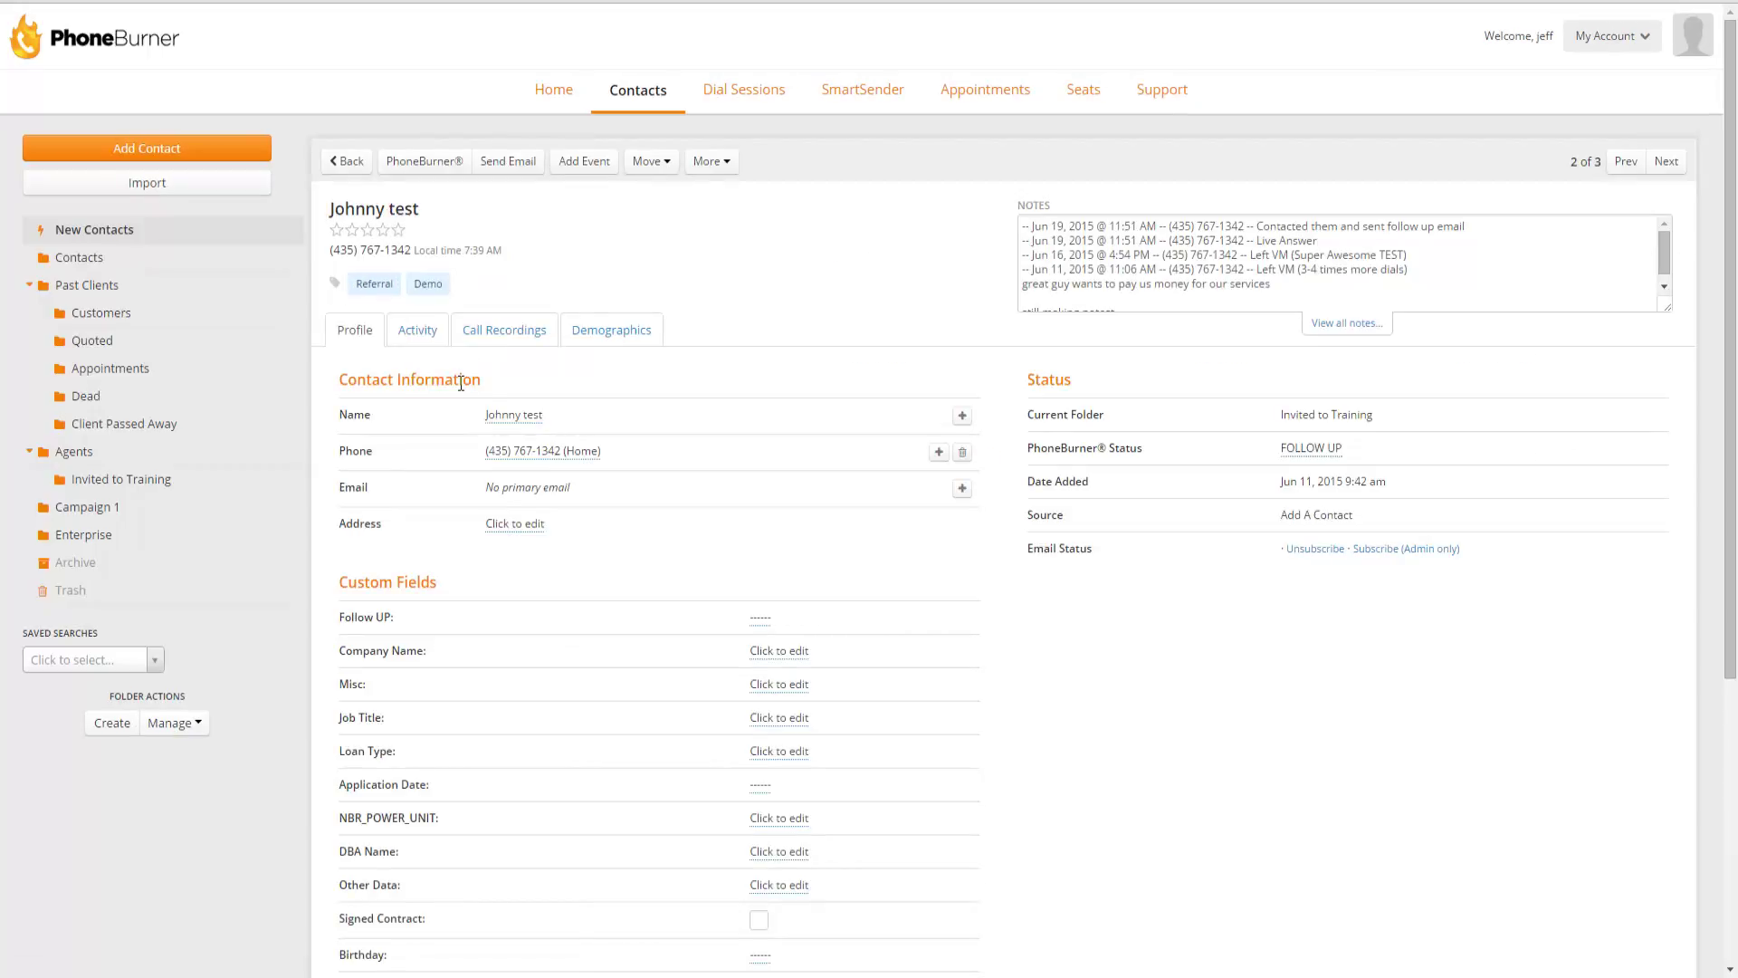
pyautogui.click(348, 161)
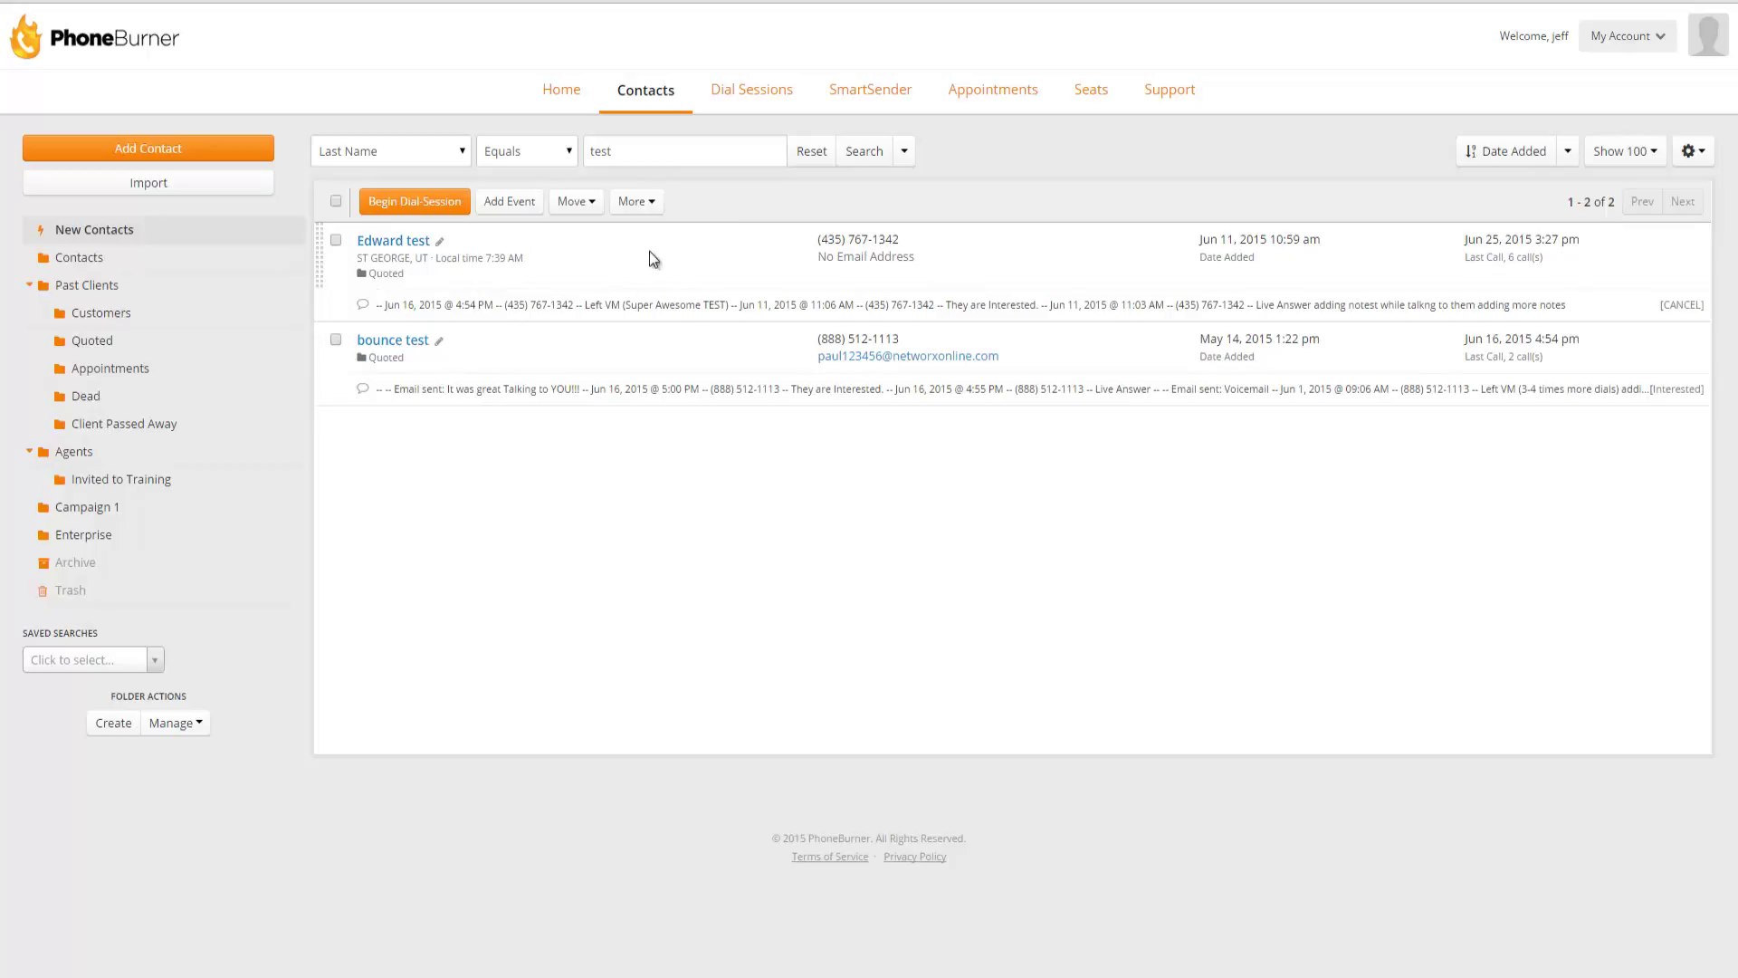
# Remove Demo from the excluded tags and rerun the Referral search
pyautogui.click(903, 151)
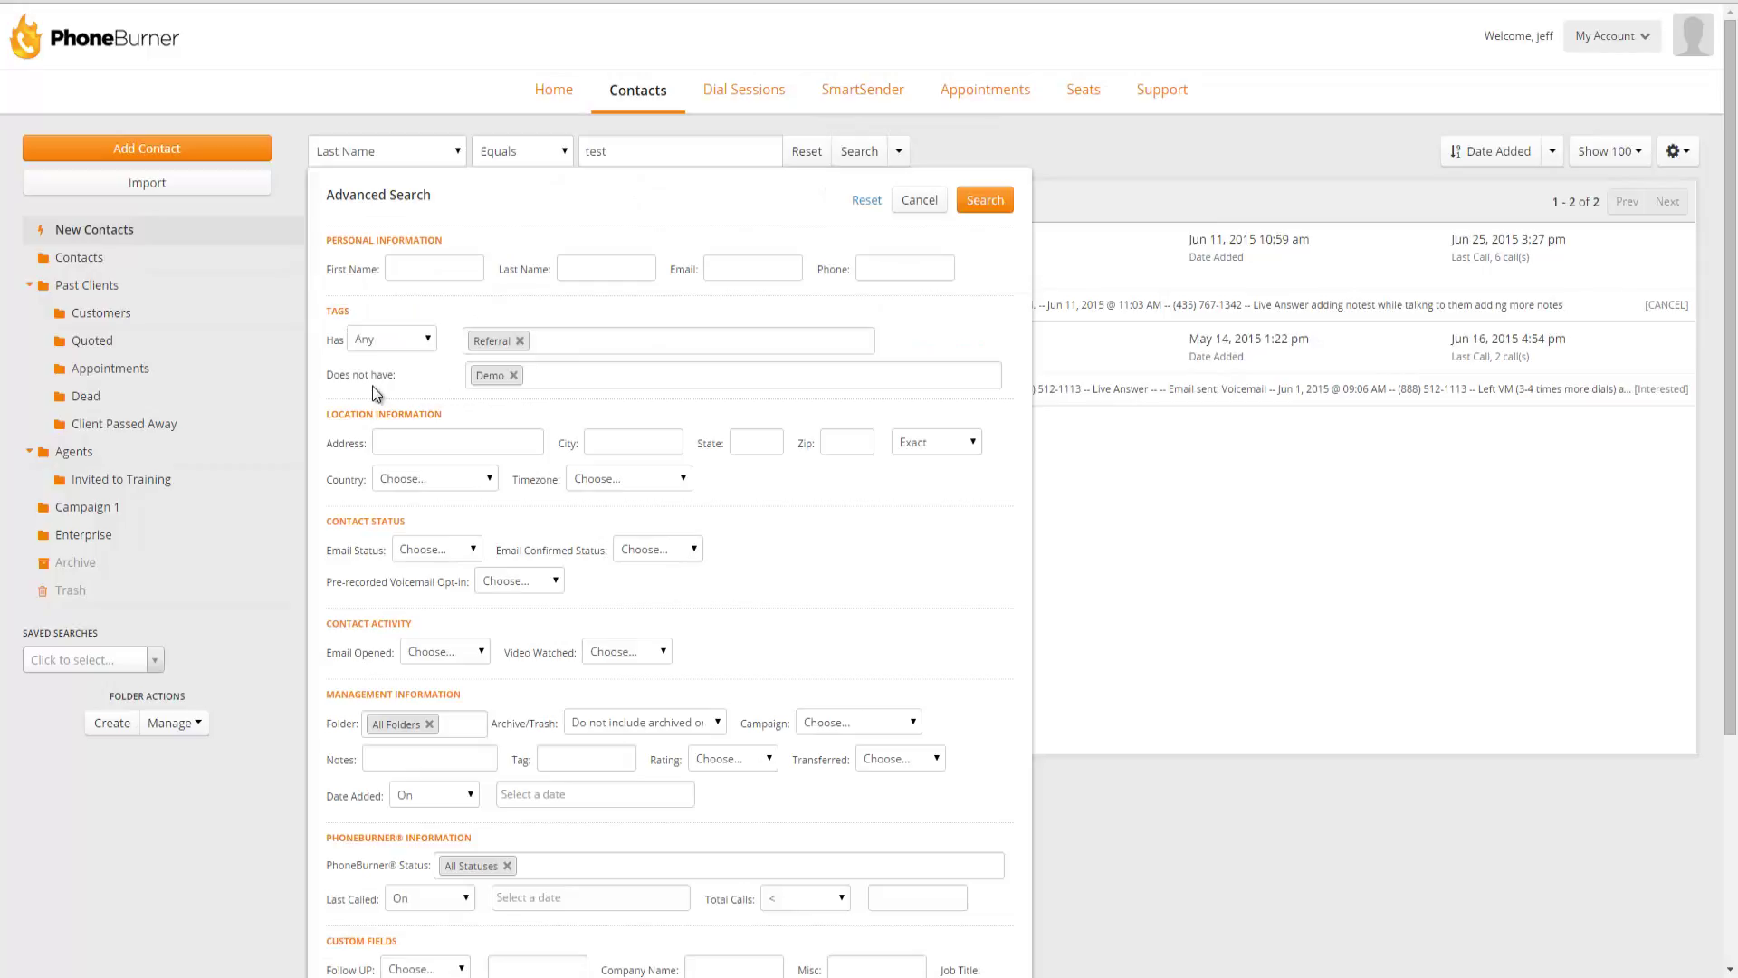
pyautogui.click(514, 375)
pyautogui.click(985, 200)
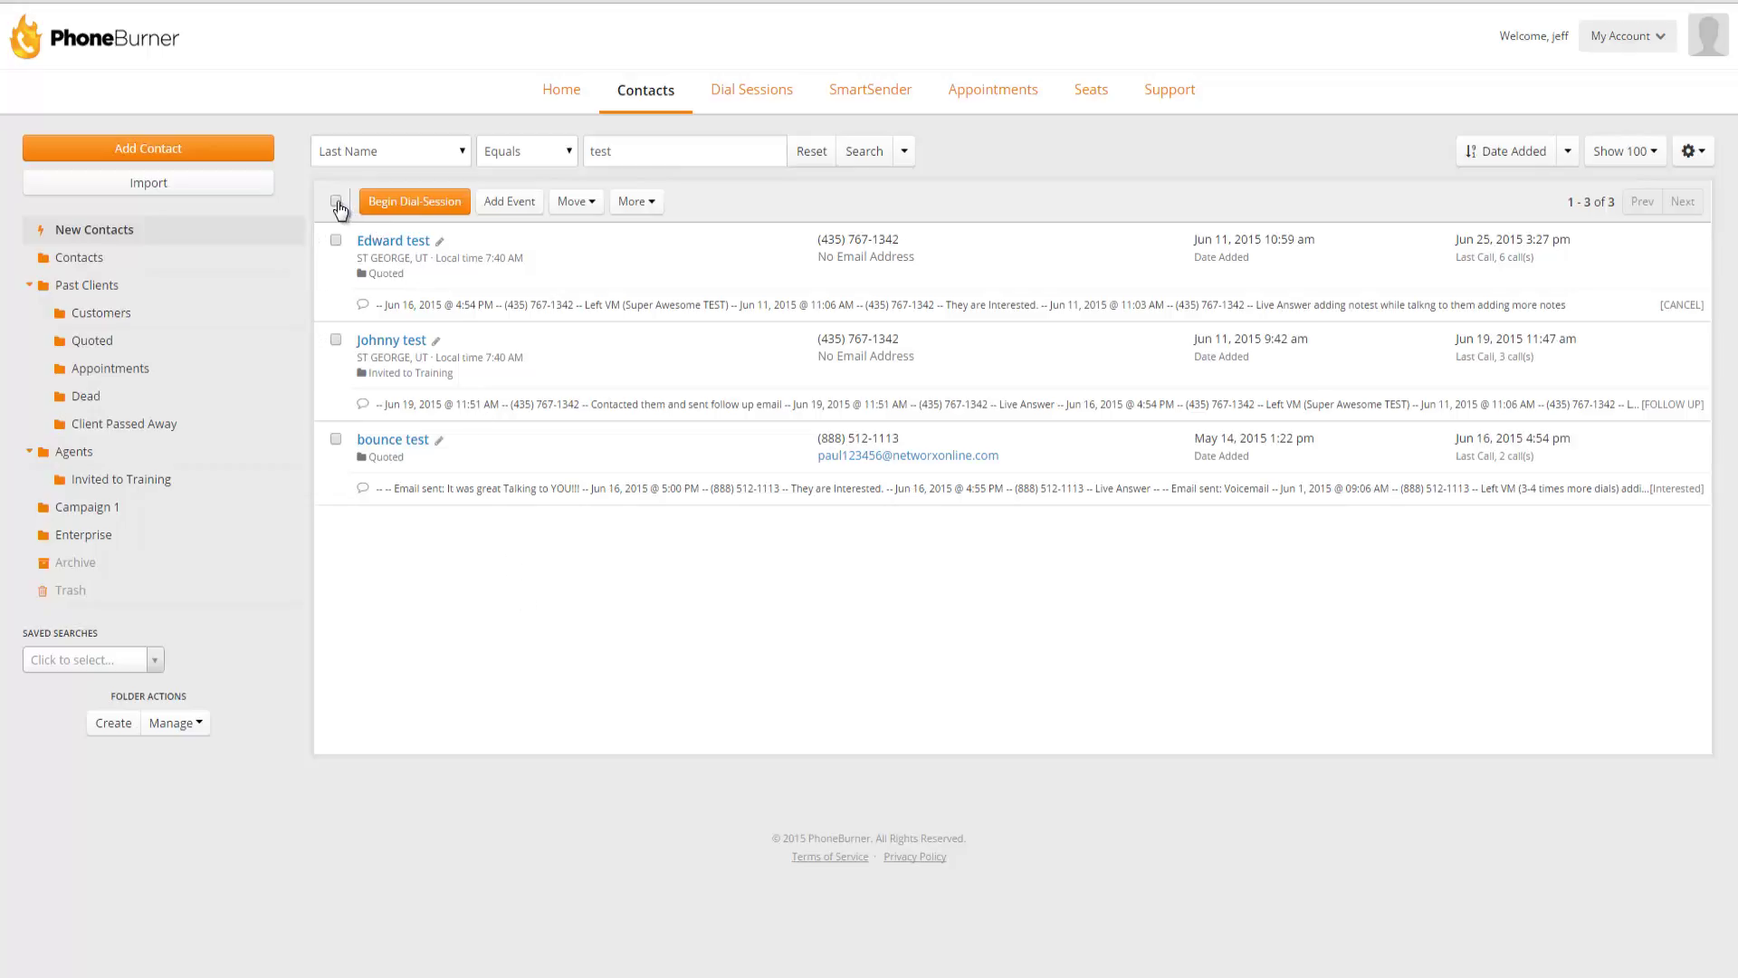
# Begin a dial session on the three contacts and remove Enterprise from Edward test
pyautogui.click(415, 202)
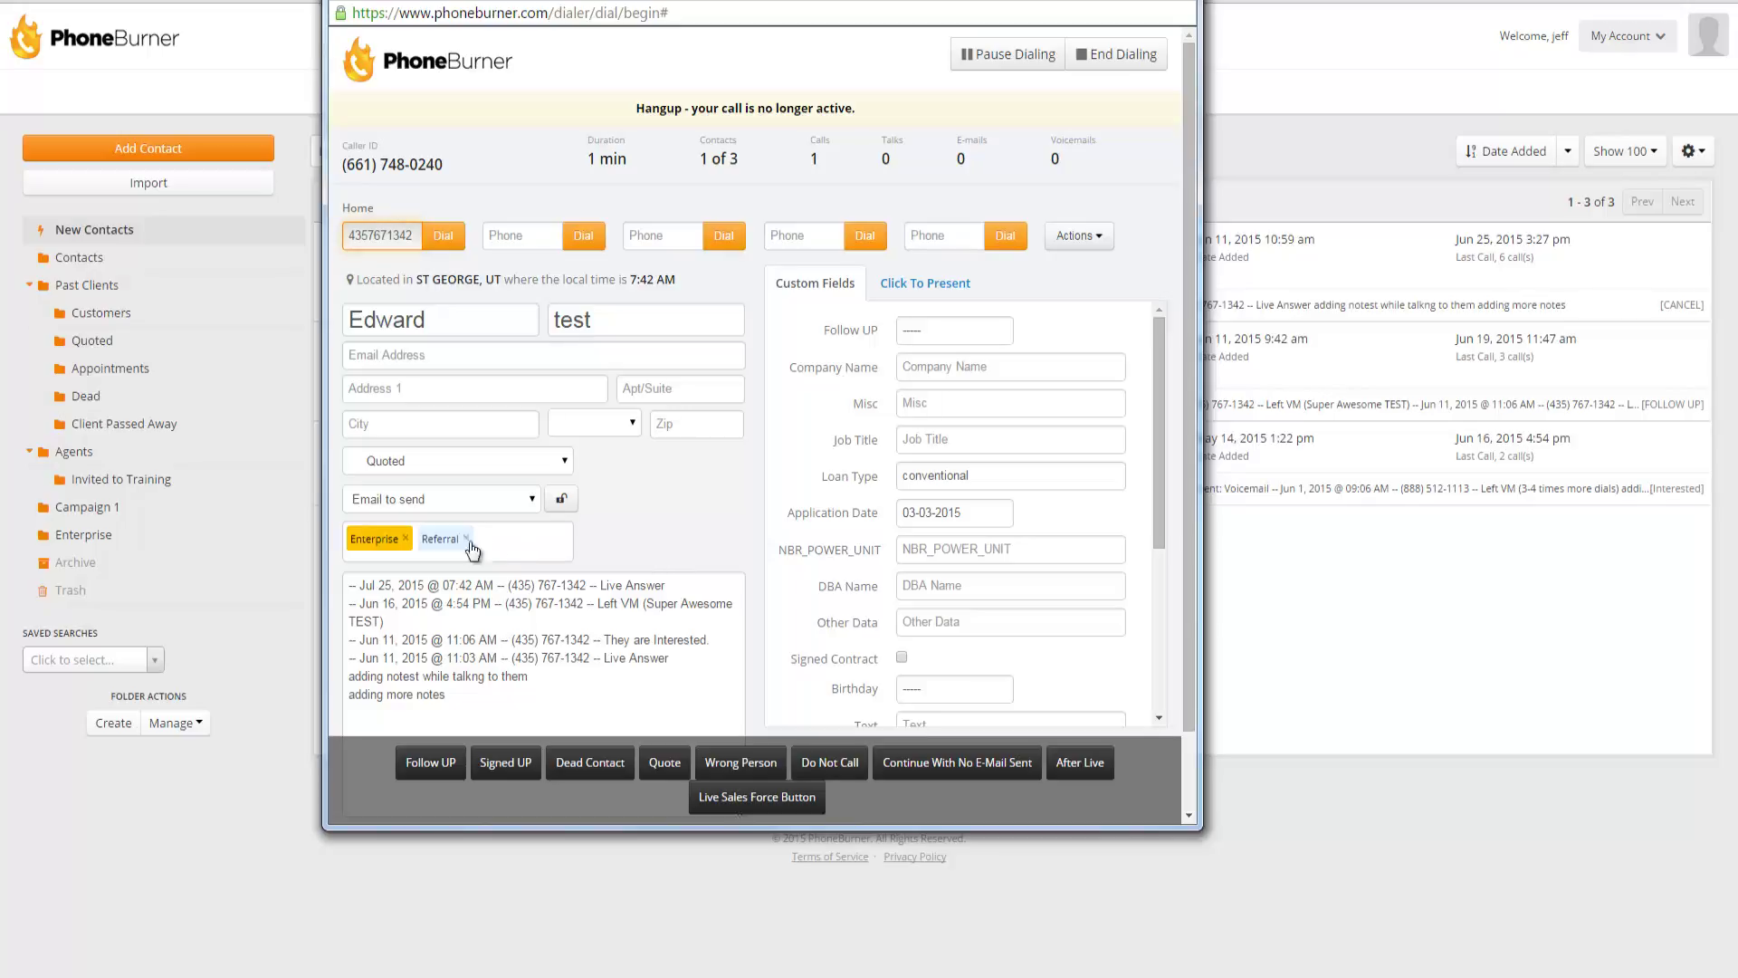
pyautogui.click(423, 600)
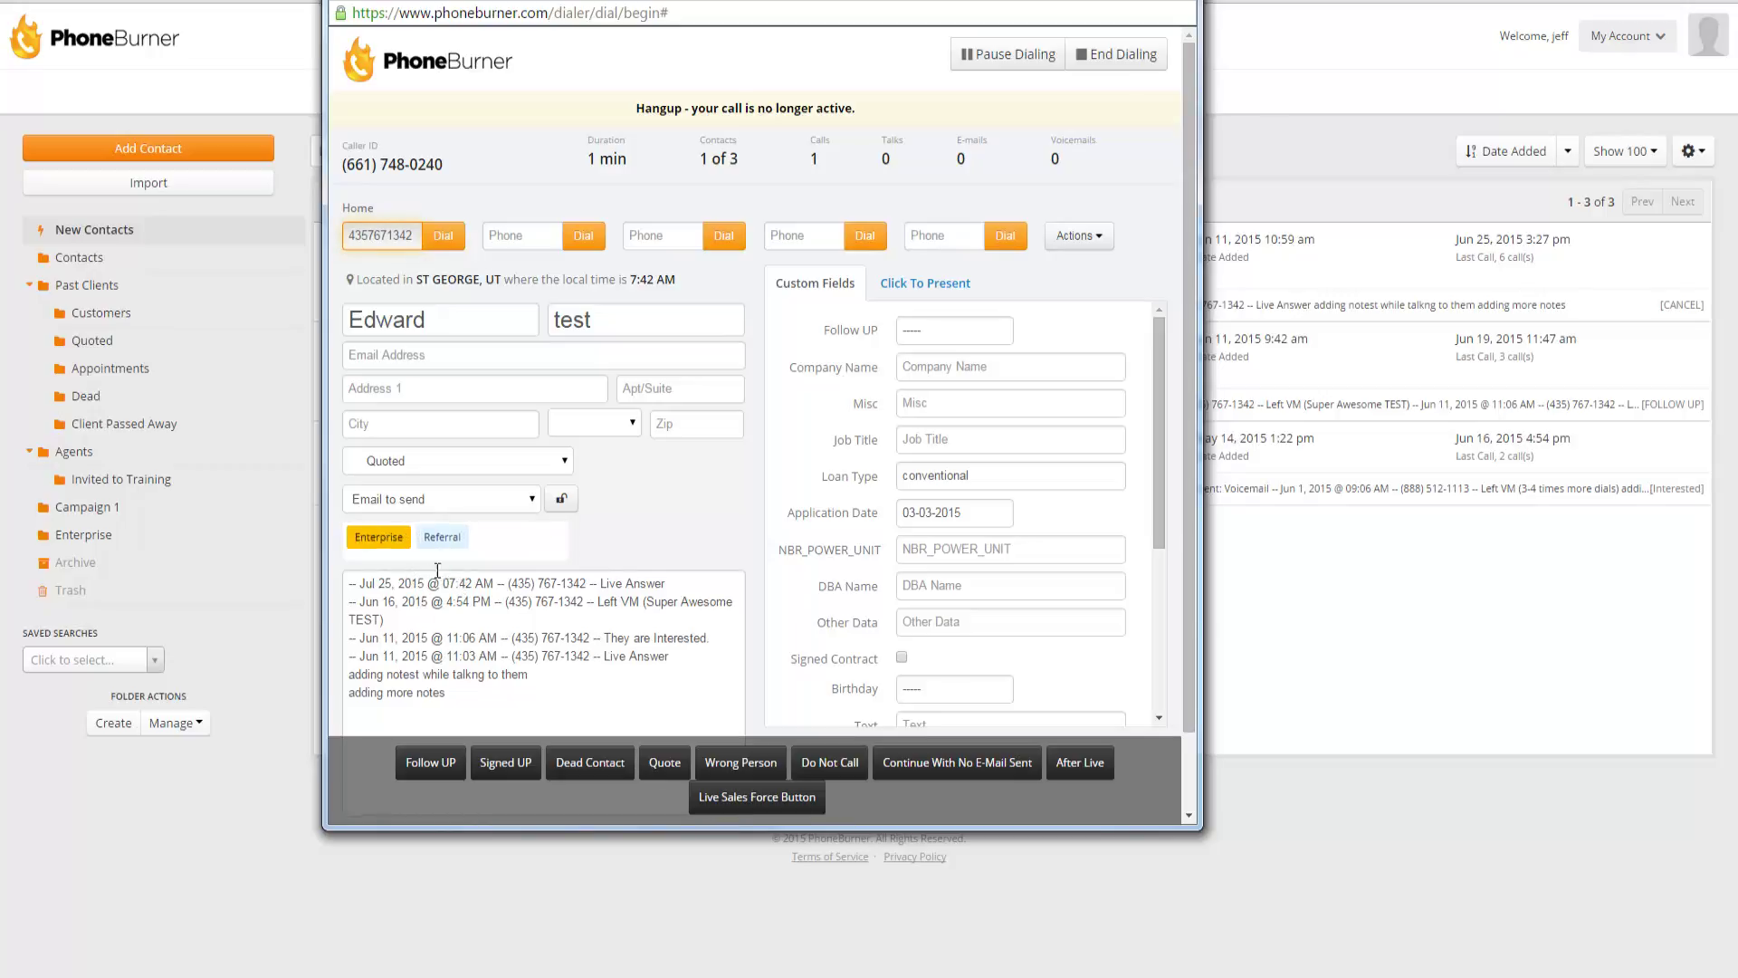
pyautogui.click(380, 540)
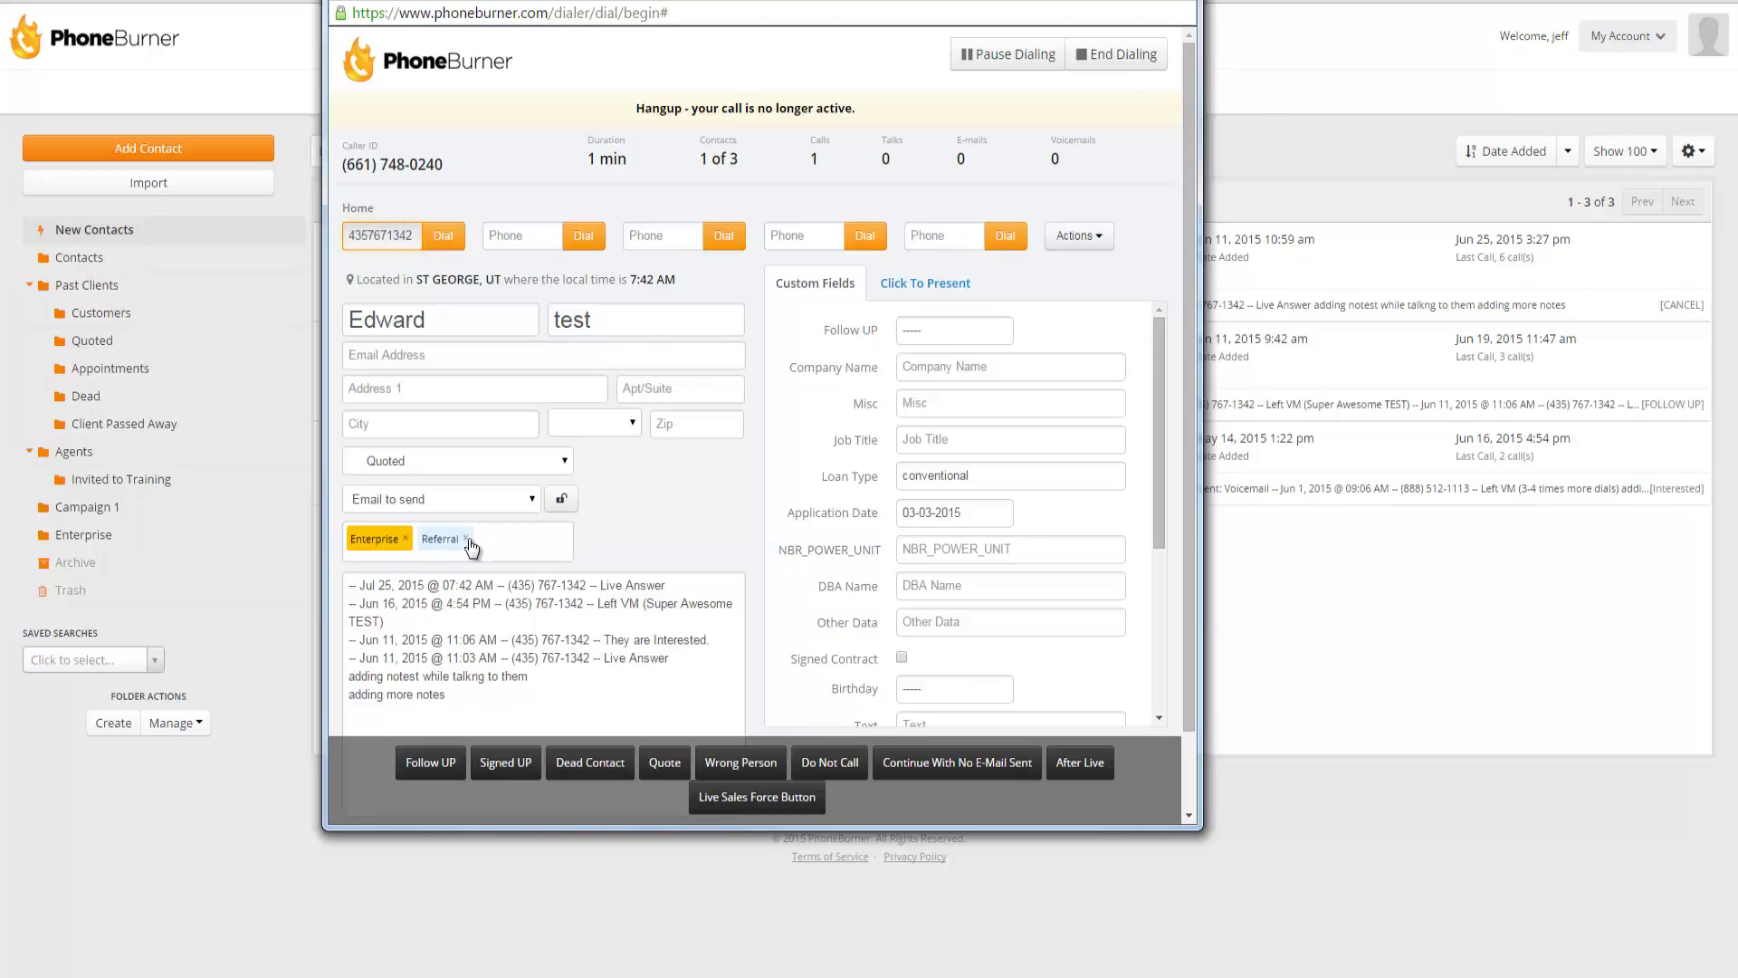
pyautogui.click(430, 572)
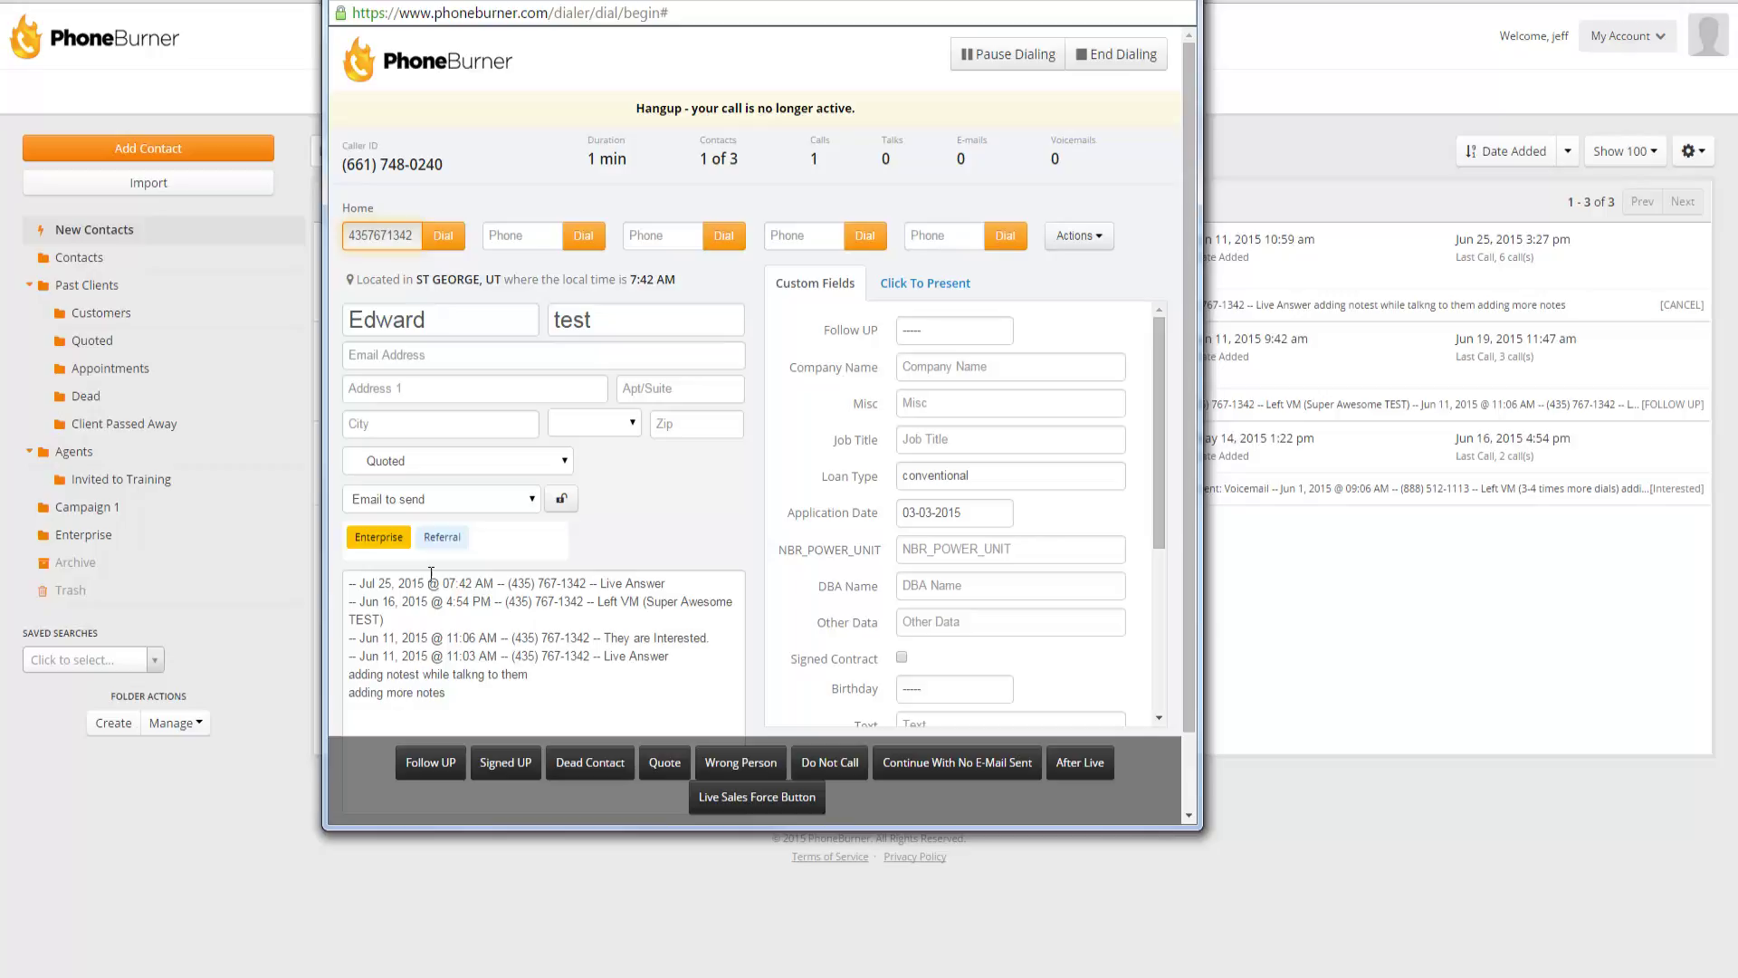
pyautogui.click(403, 547)
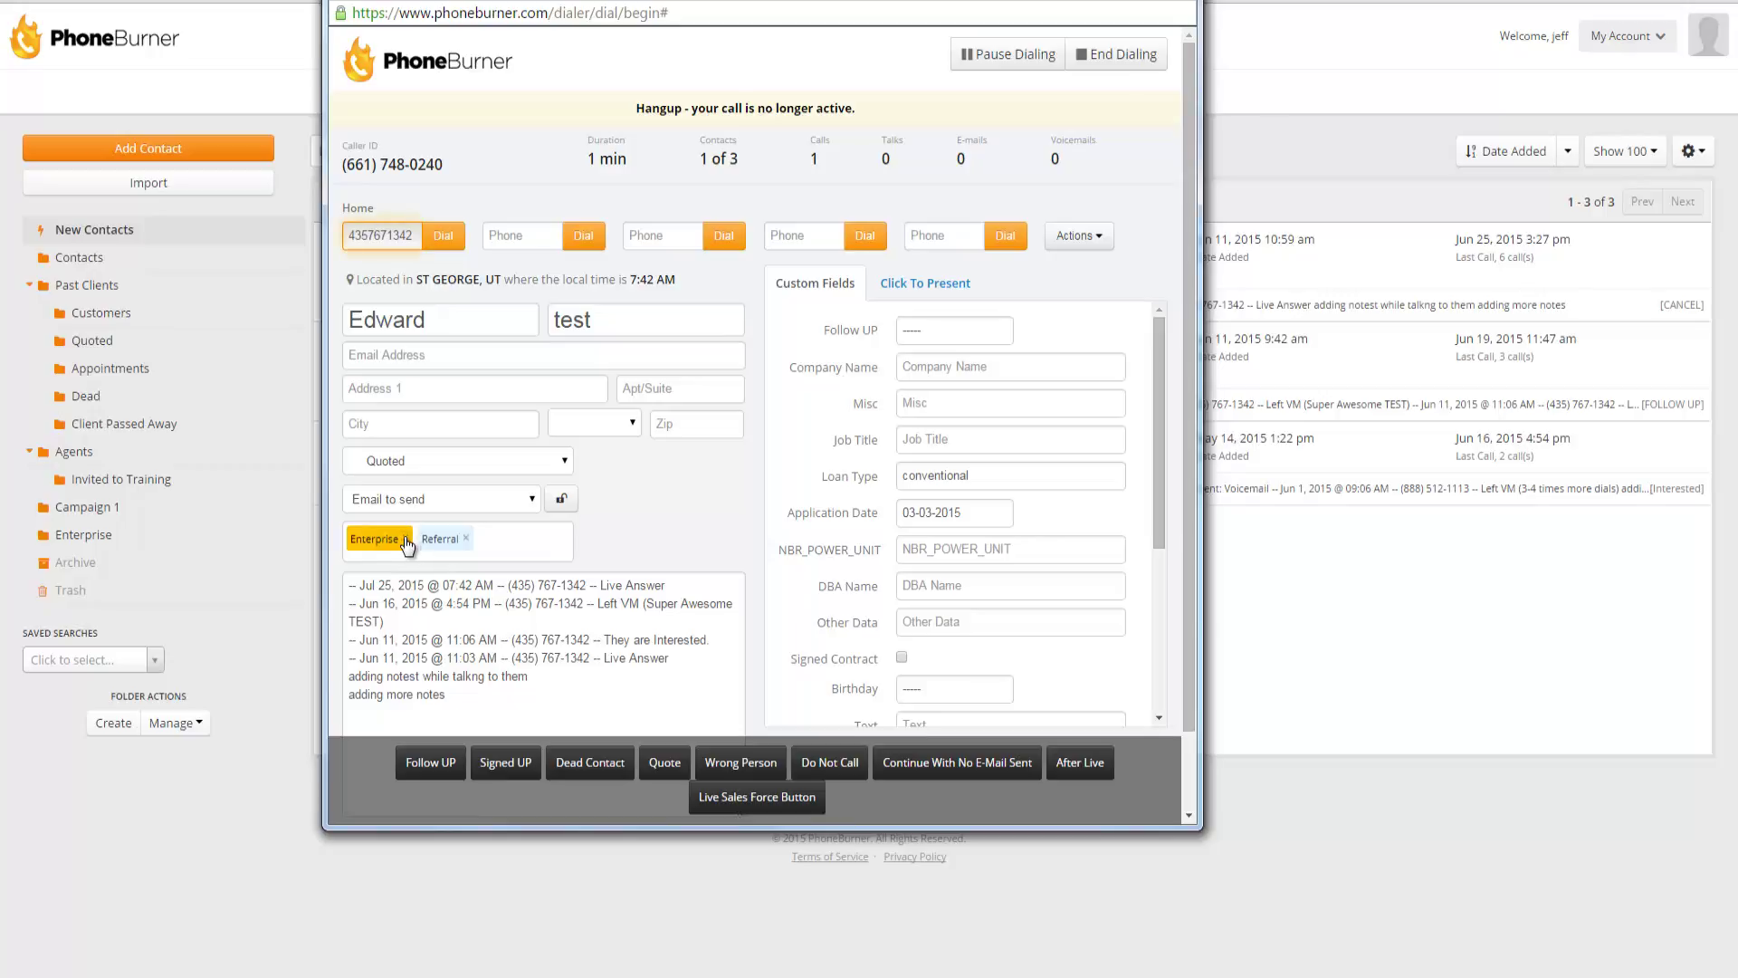
pyautogui.click(406, 540)
# Add a new 'Realtor' tag to Edward test in the dialer's tag field
pyautogui.click(449, 548)
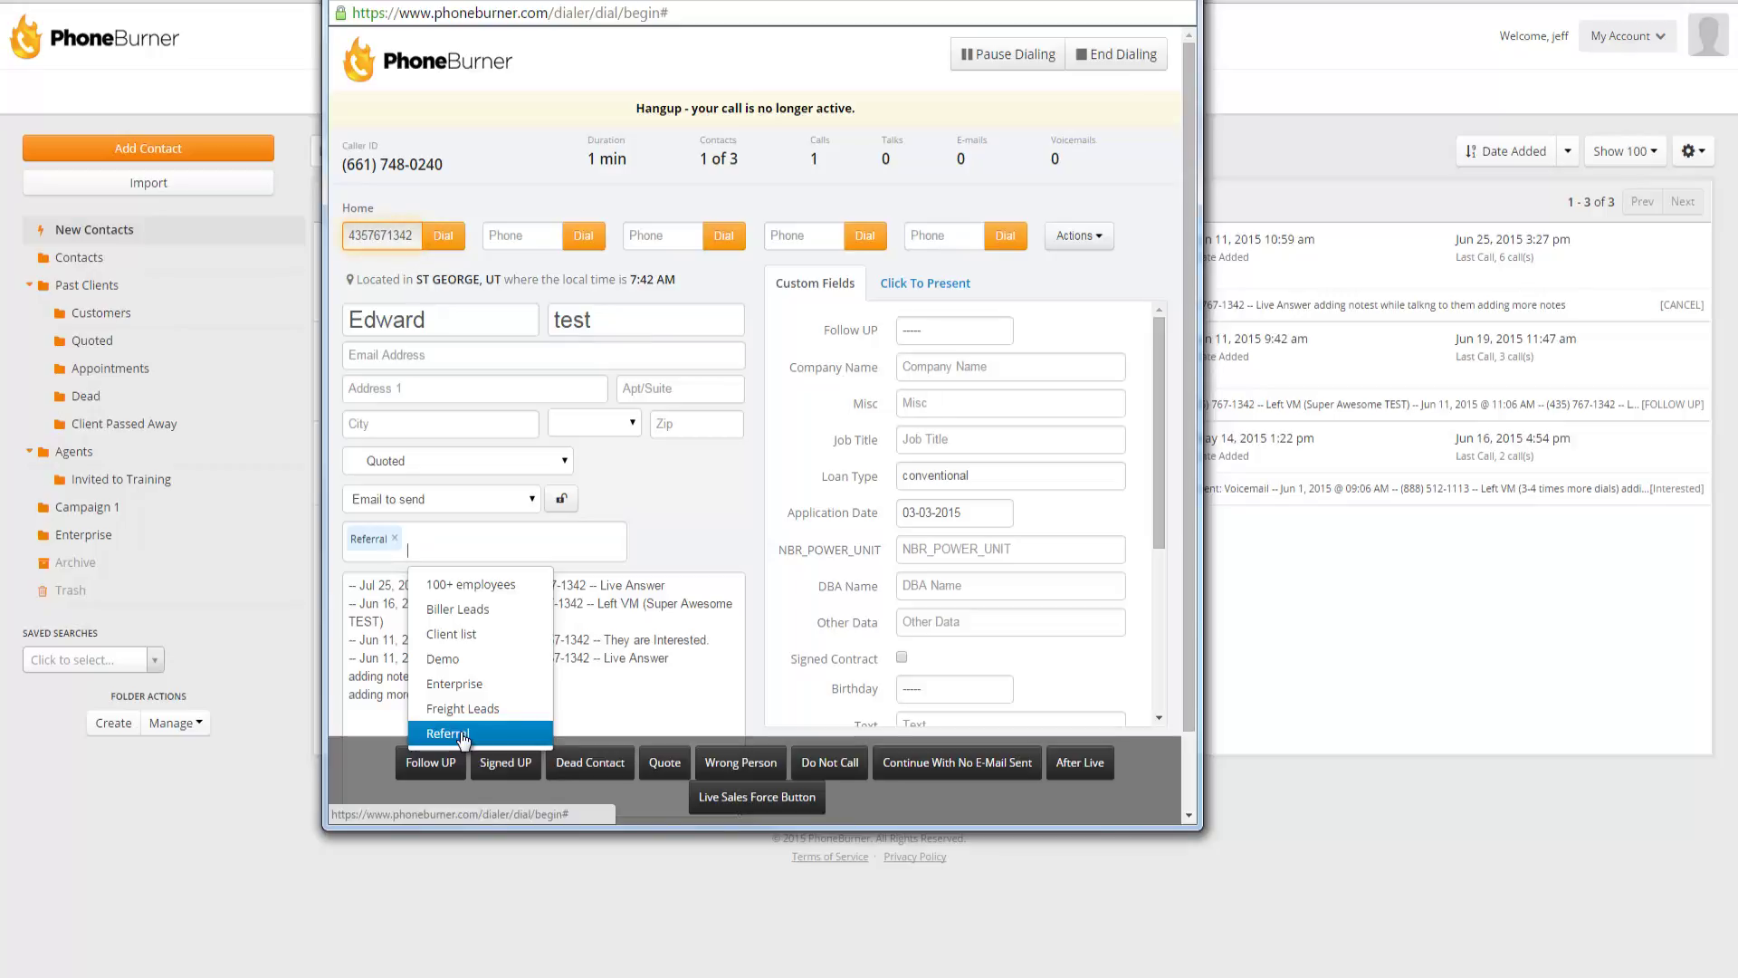
pyautogui.write('Re')
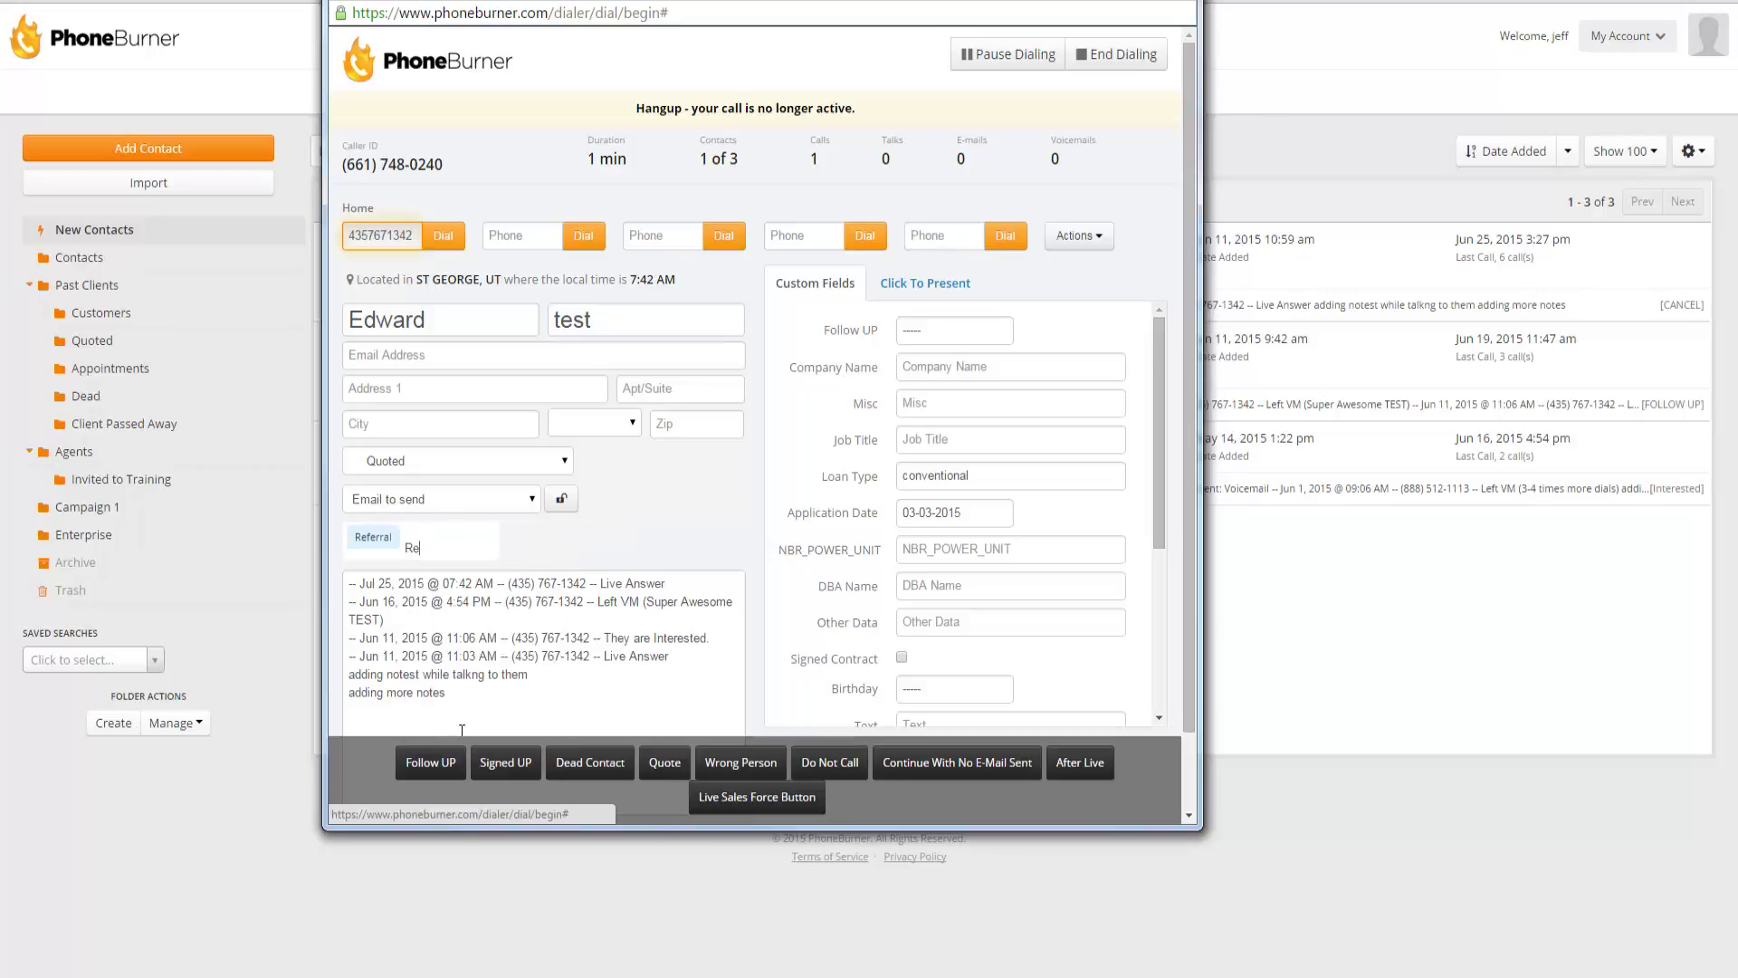
pyautogui.write('altor')
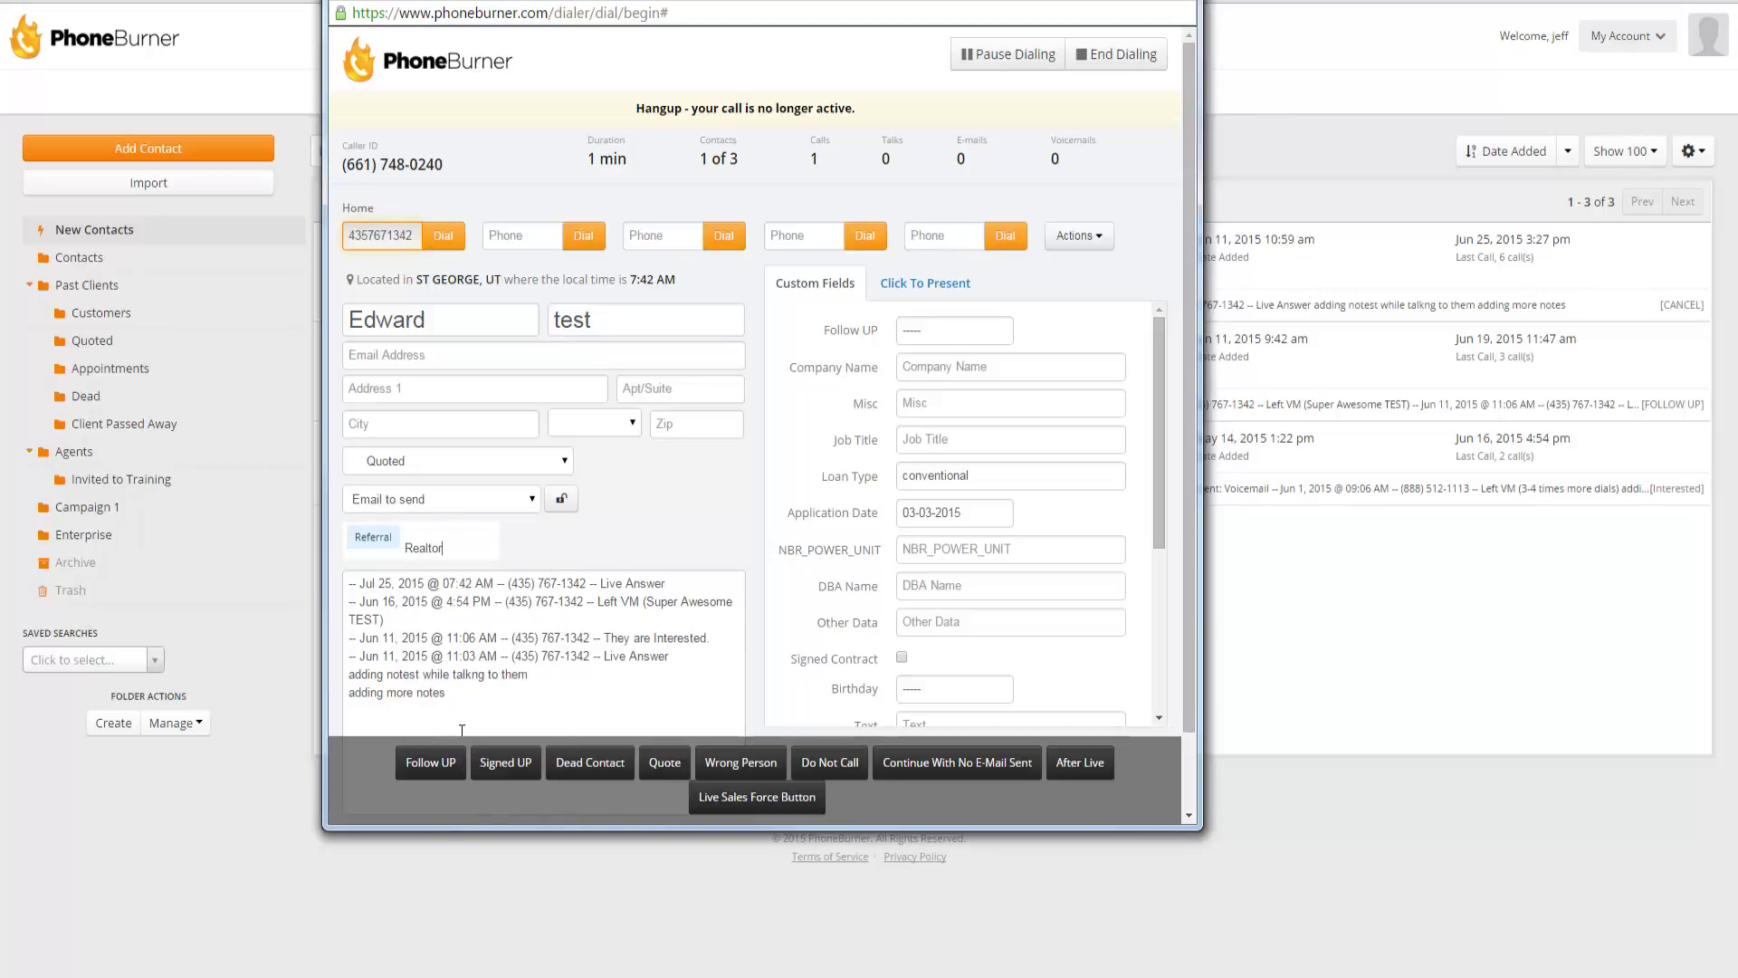
pyautogui.press('Return')
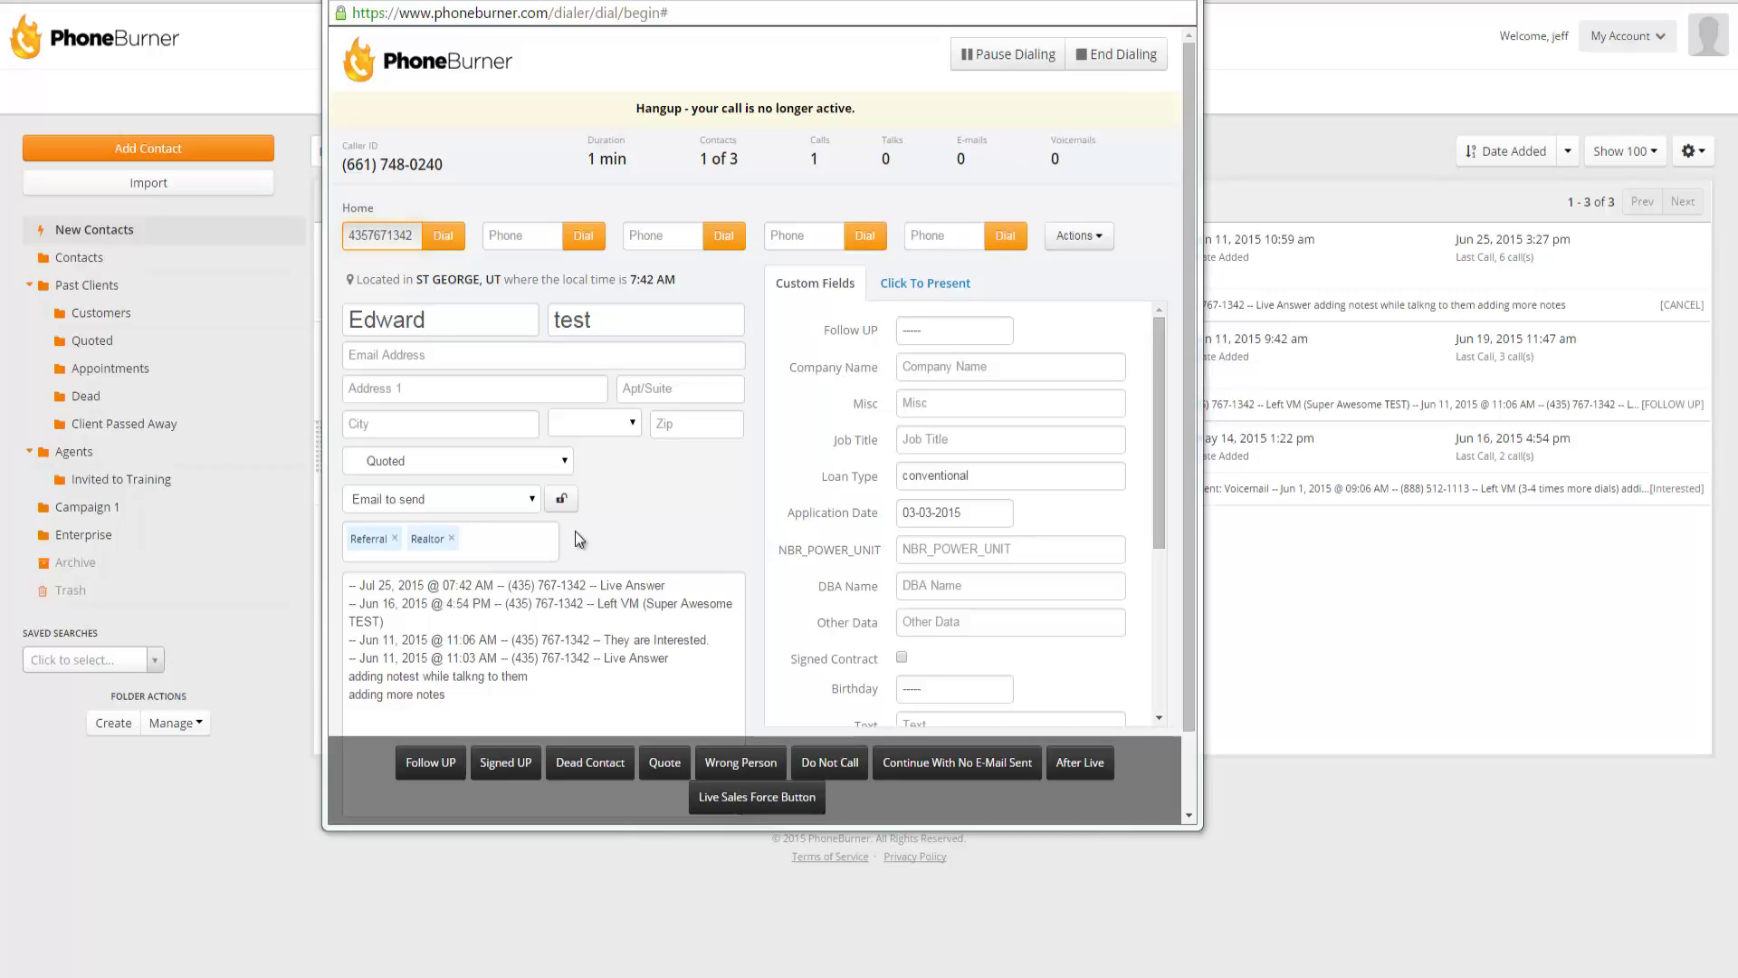
pyautogui.click(595, 539)
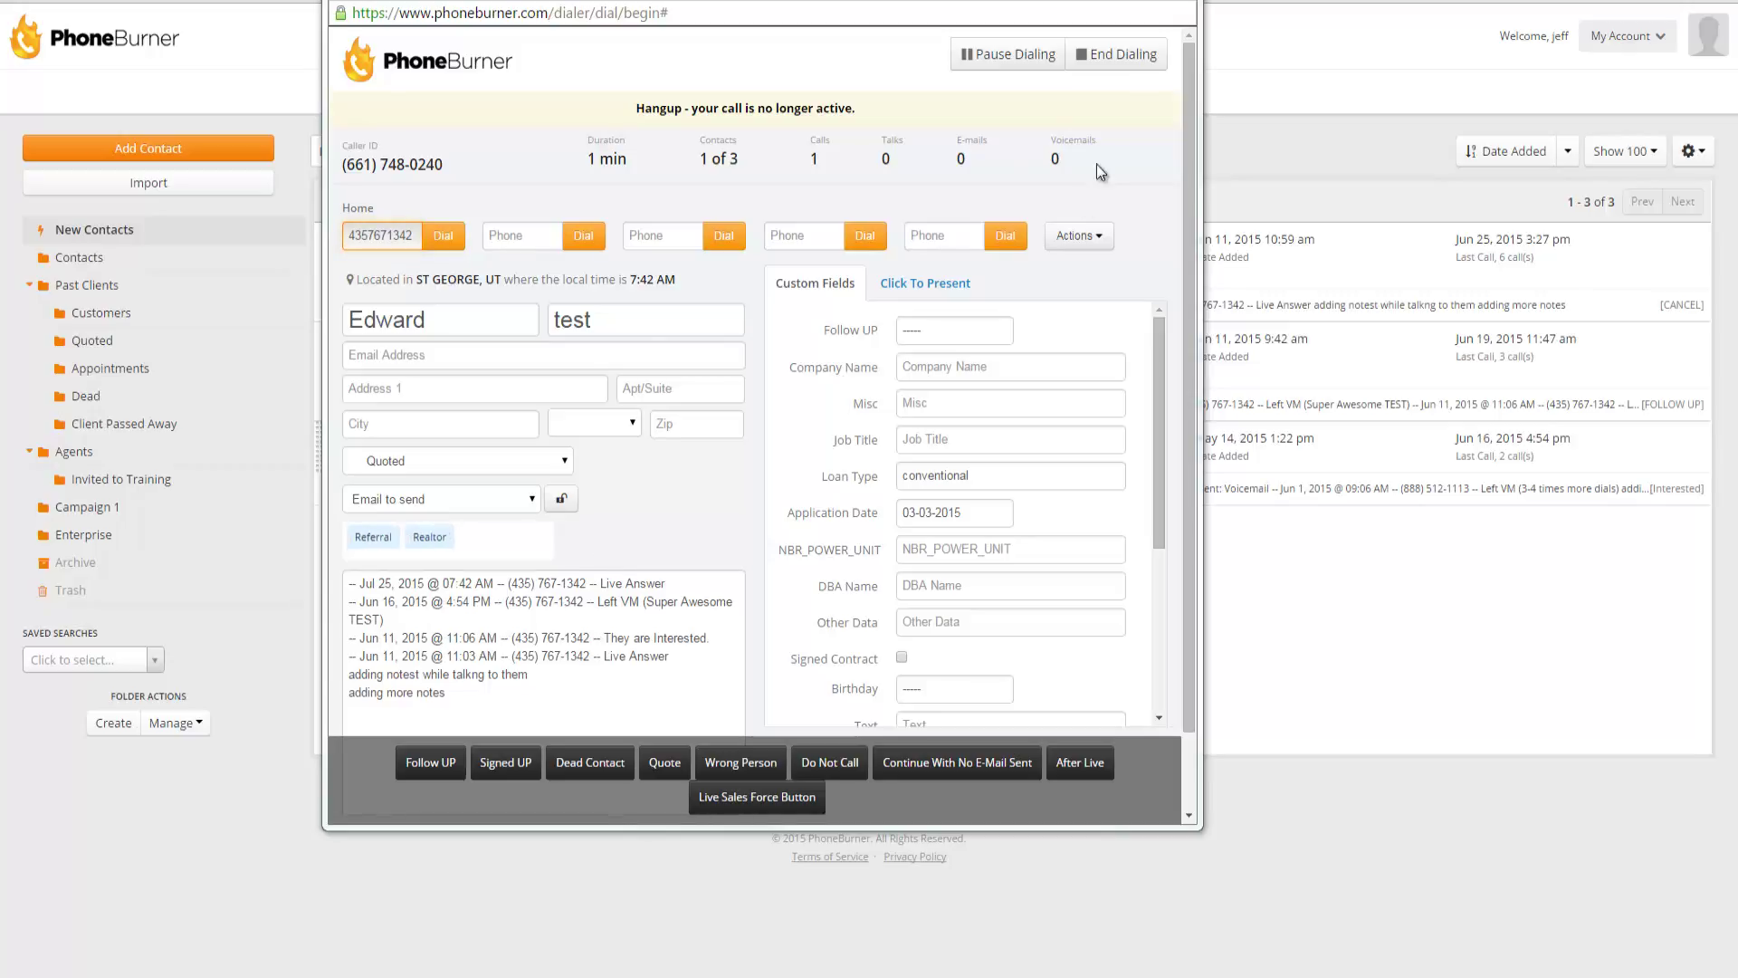
# Close the dialer and give the Realtor tag a blue home icon
pyautogui.click(1118, 56)
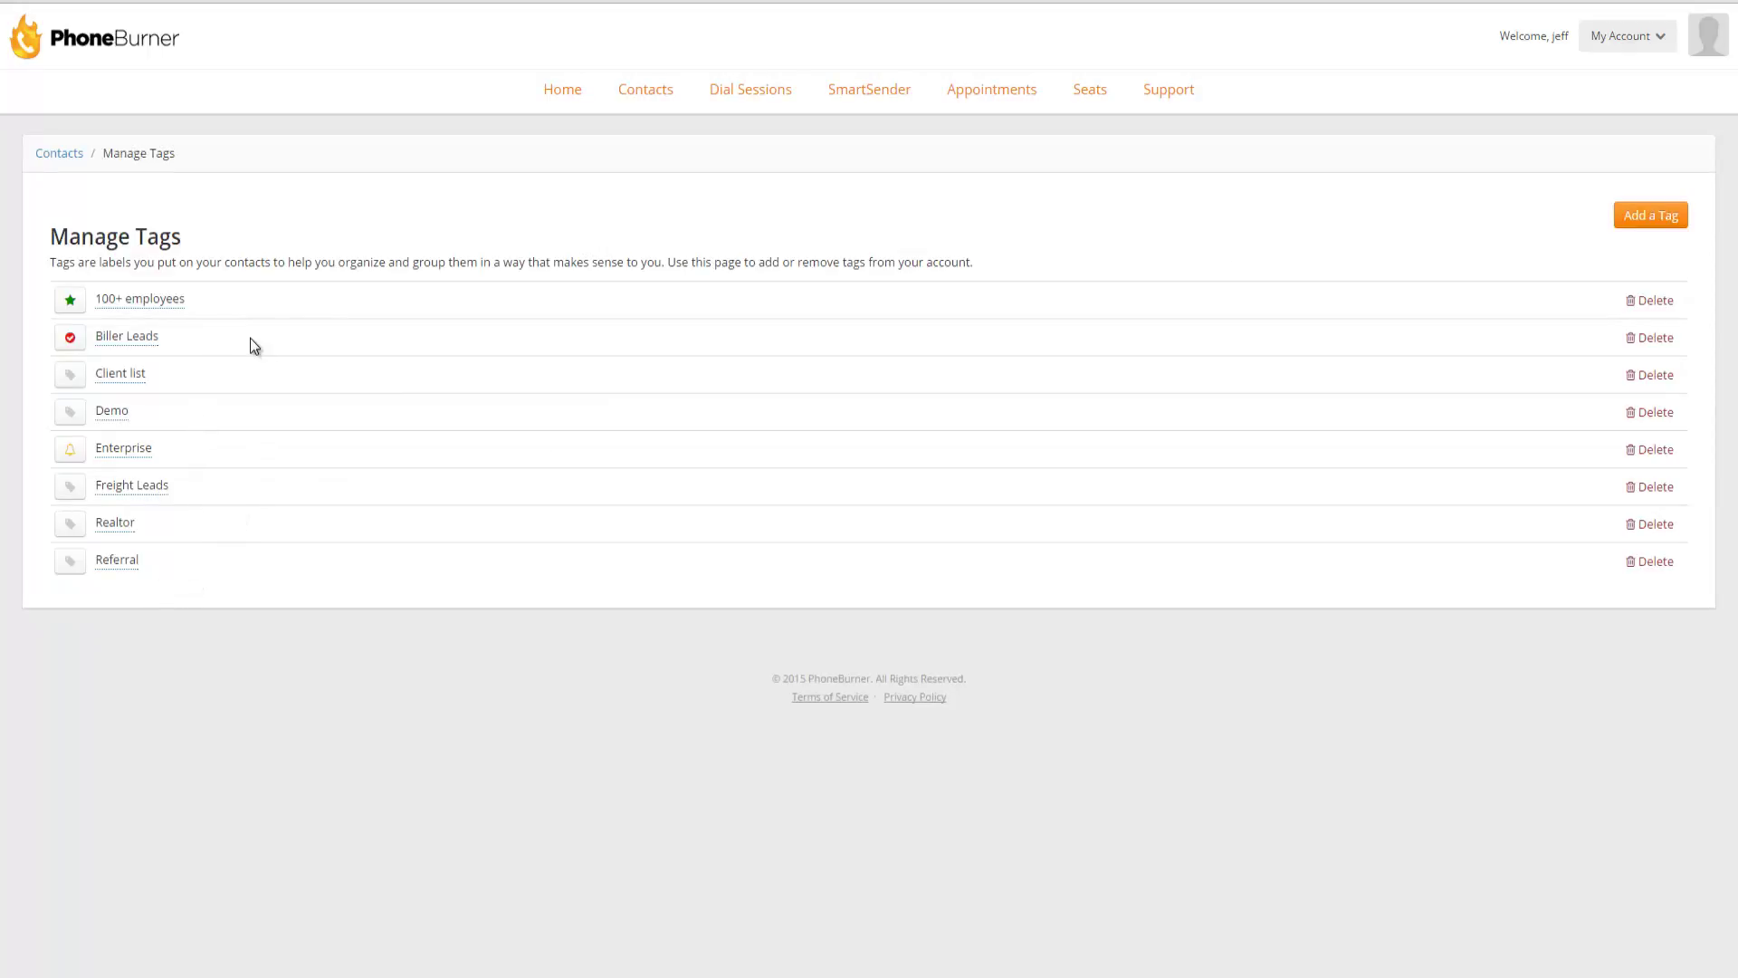
pyautogui.click(69, 525)
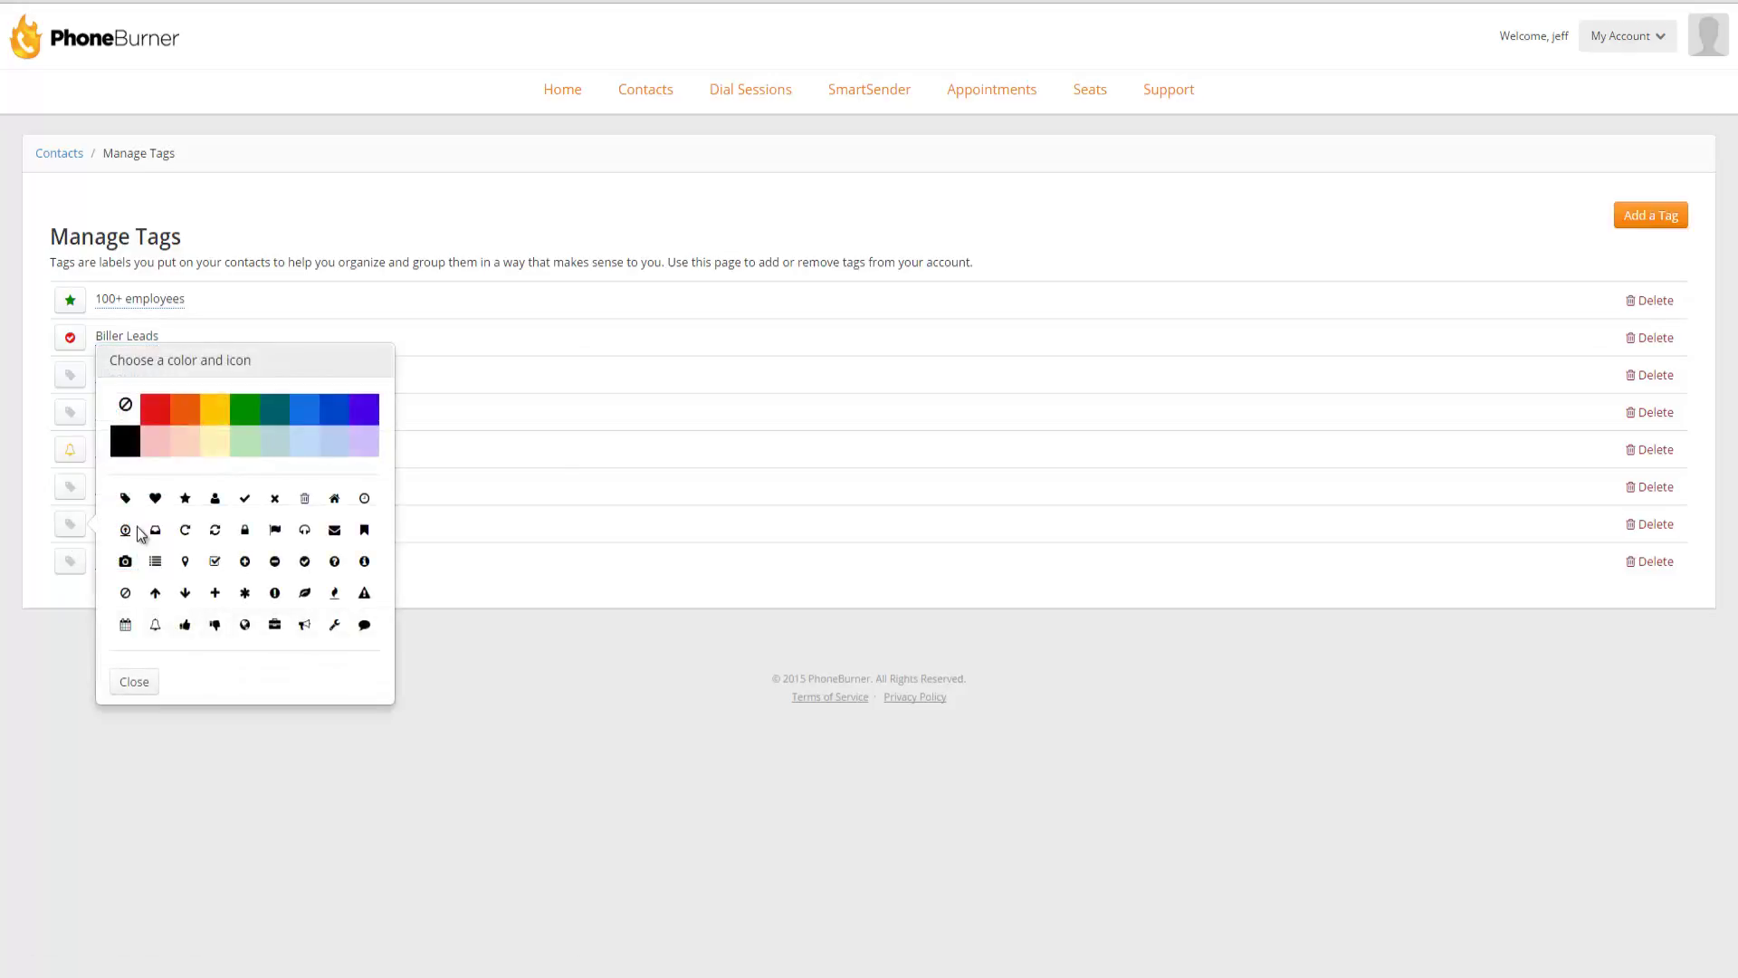
pyautogui.click(41, 521)
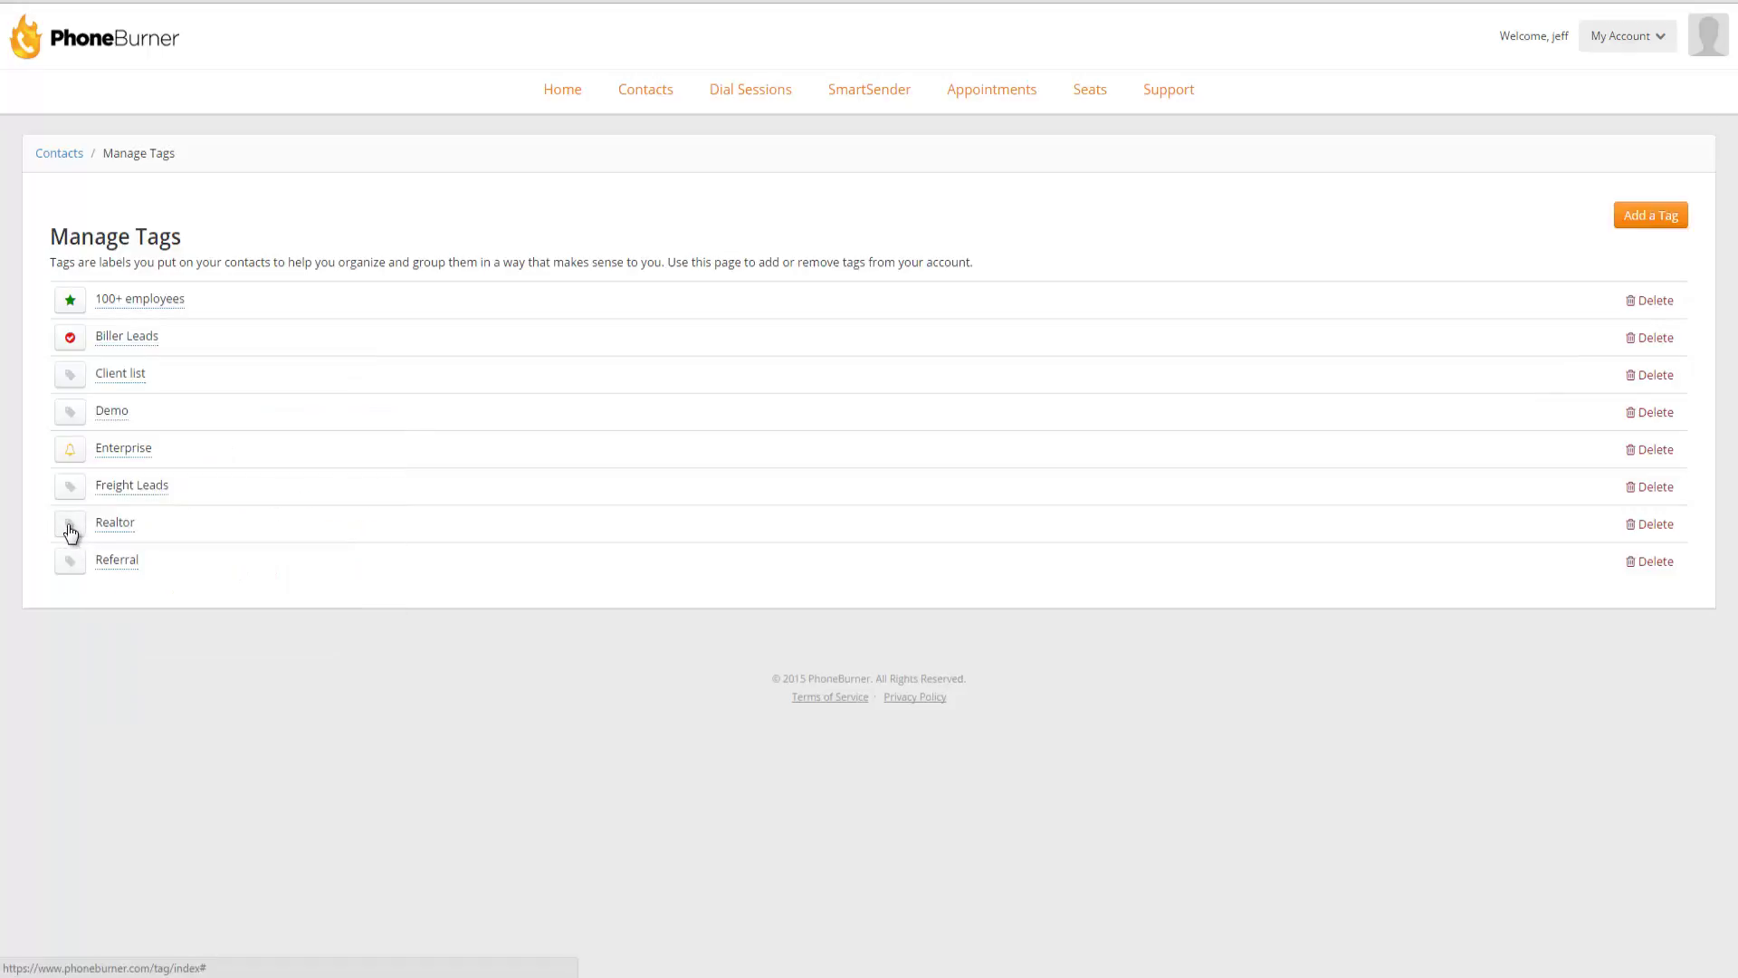
pyautogui.click(69, 529)
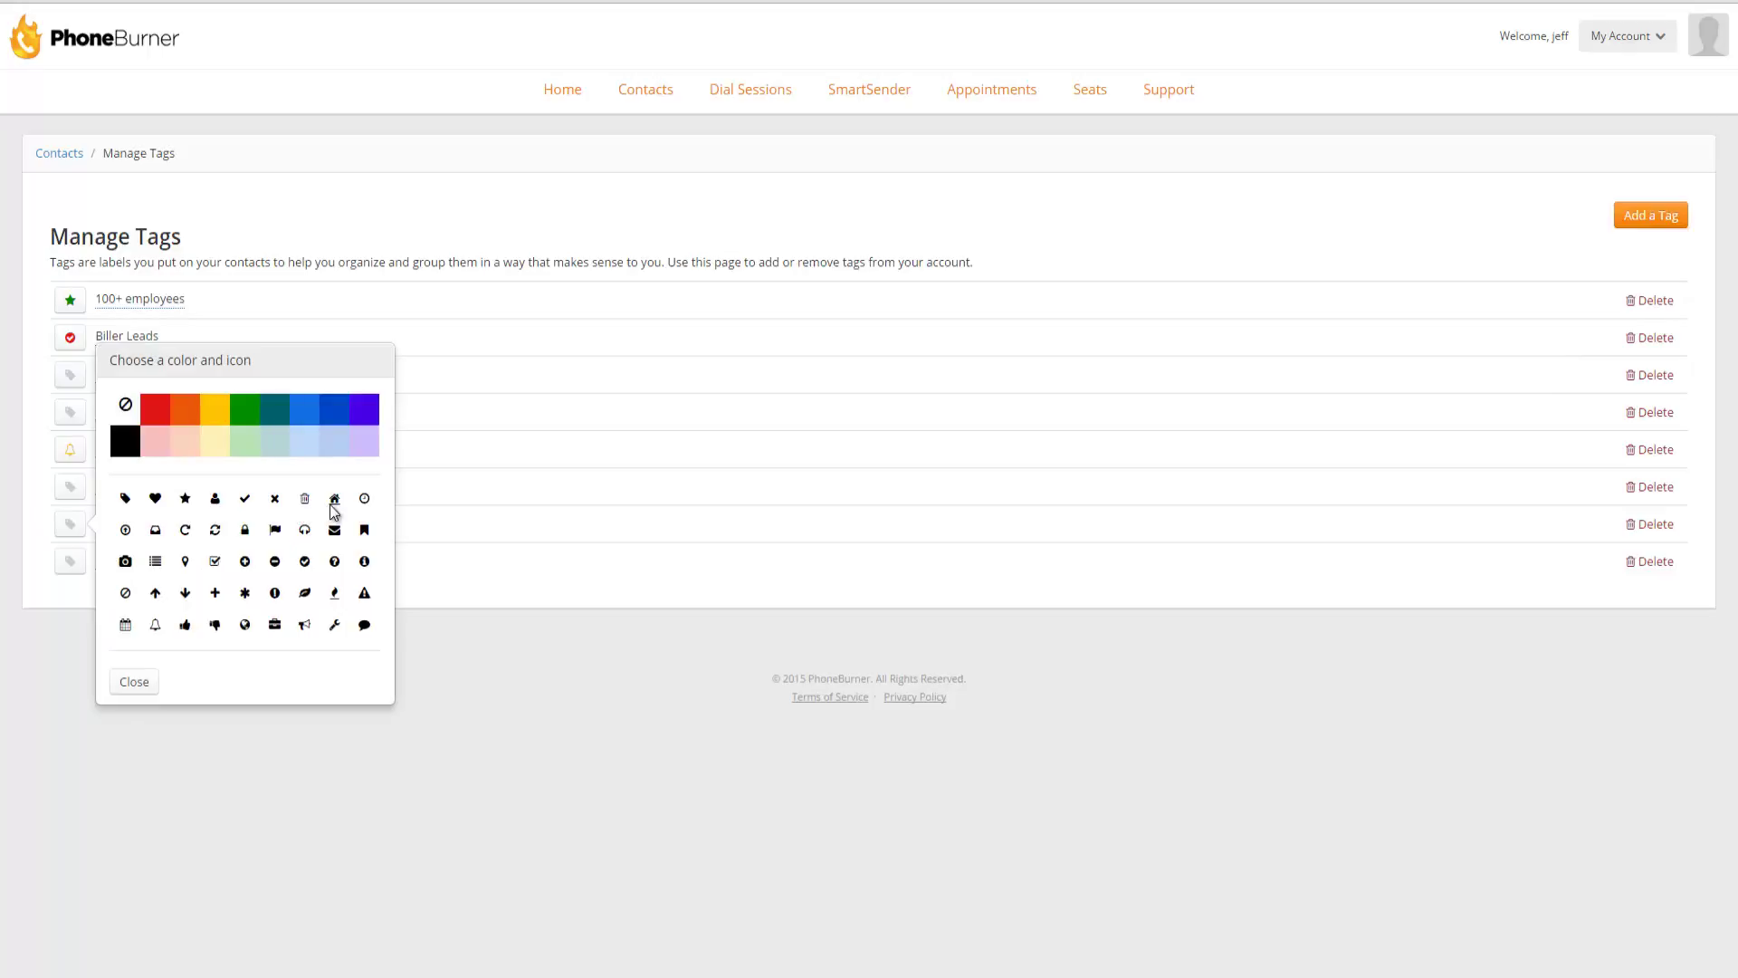
pyautogui.click(332, 500)
pyautogui.click(332, 413)
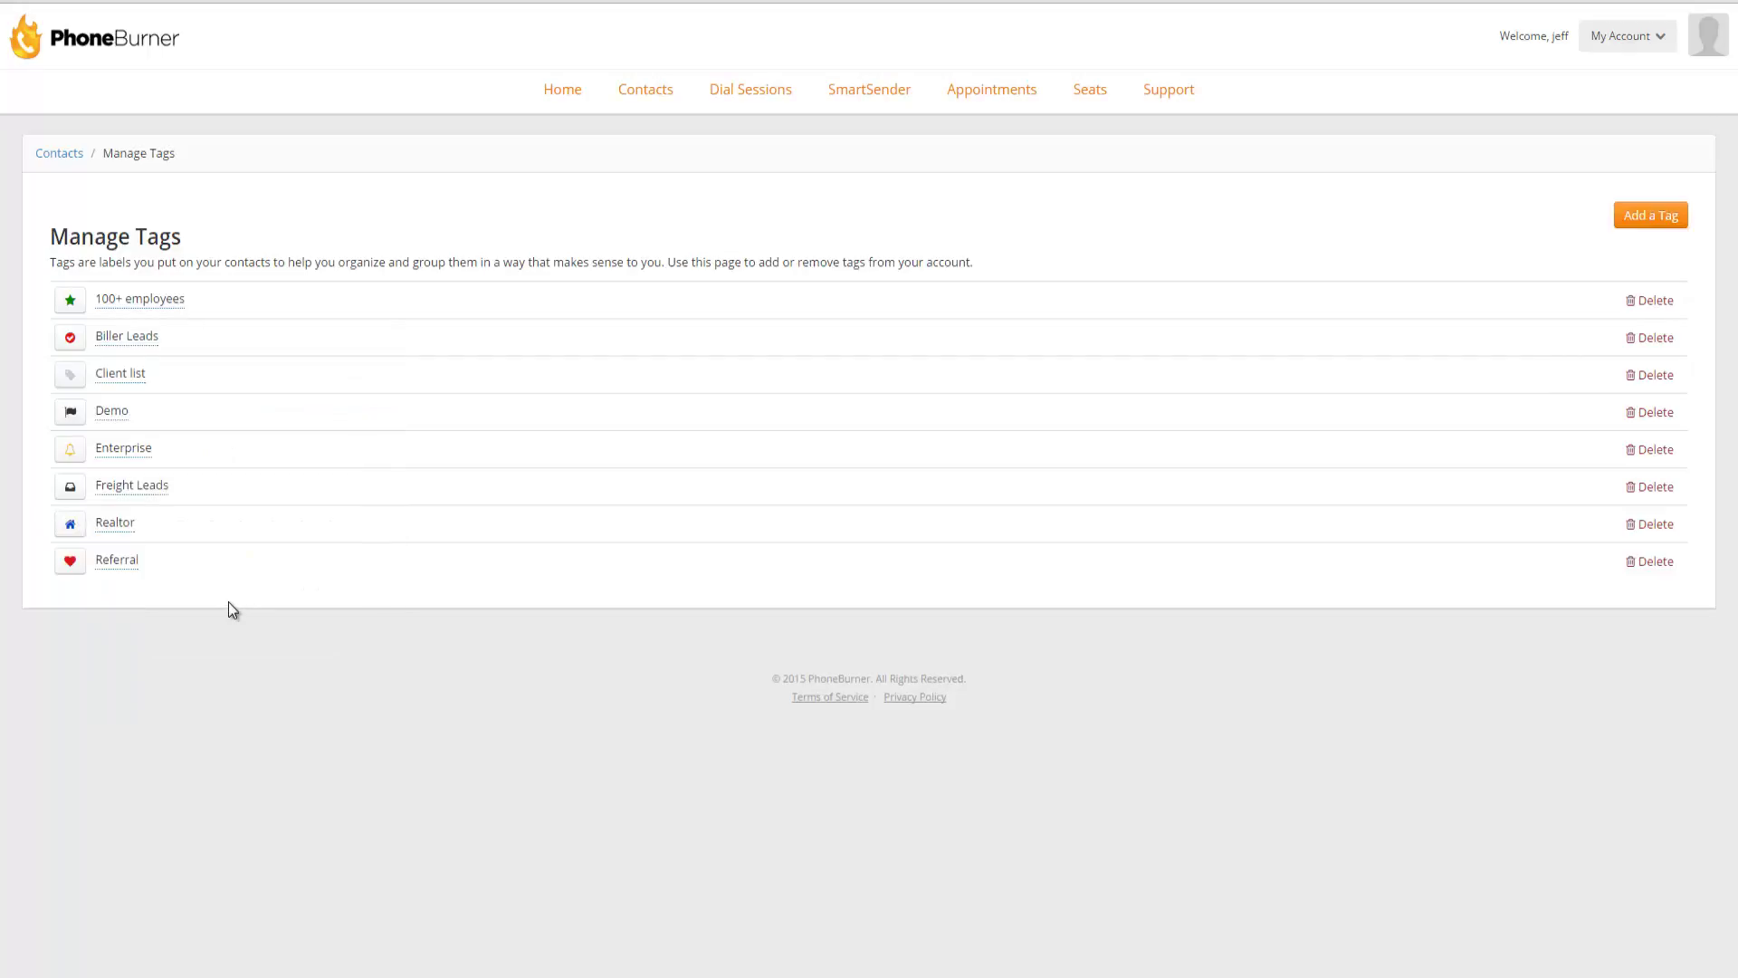
# Return to the contacts grid and check Edward test's blue-house Realtor and red-heart Referral tags
pyautogui.click(60, 154)
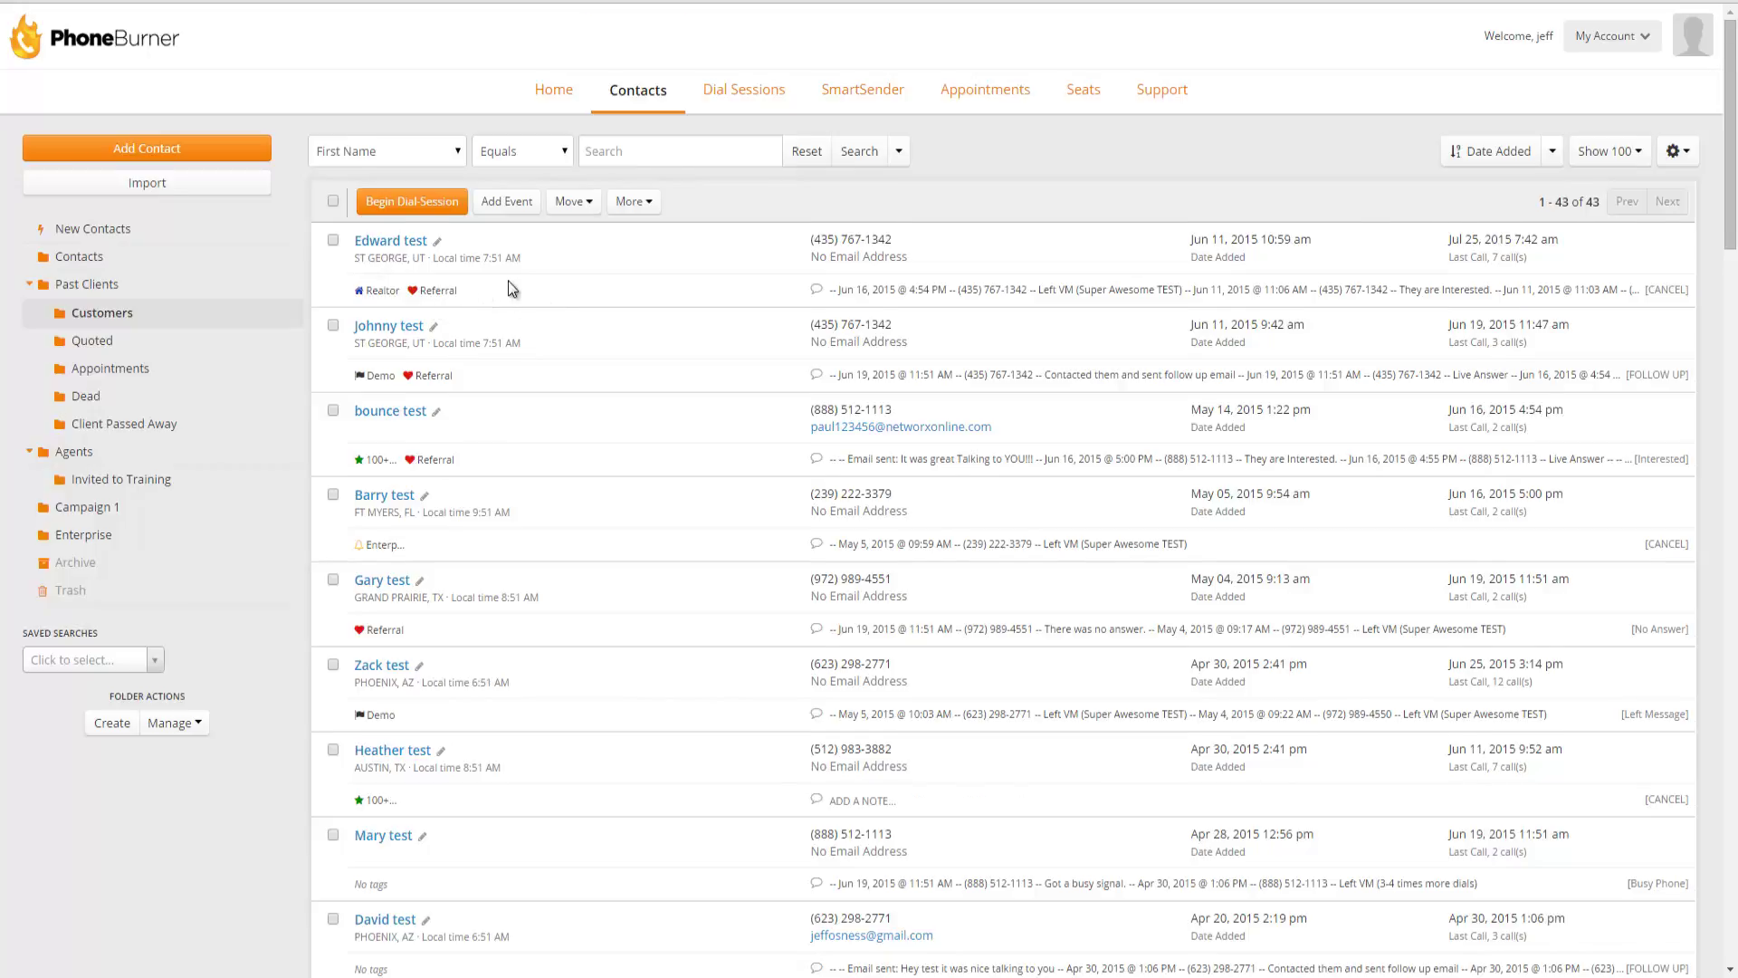
pyautogui.scroll(-2, 508, 281)
pyautogui.scroll(-2, 507, 281)
pyautogui.scroll(4, 534, 344)
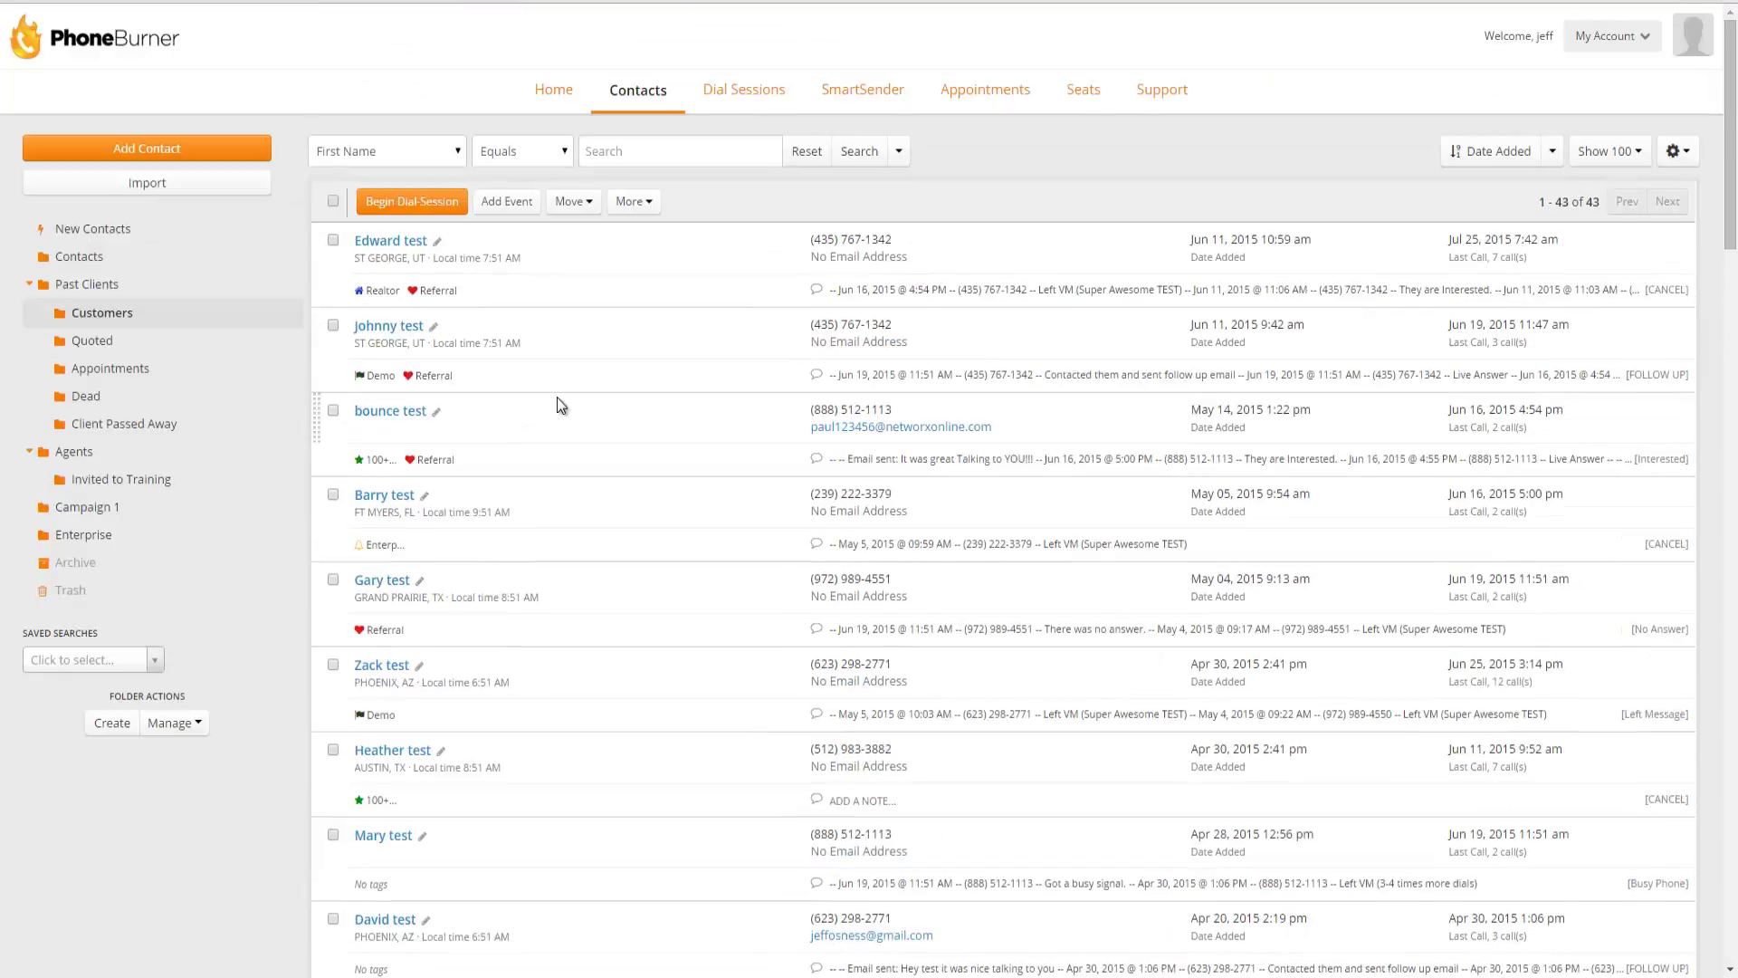